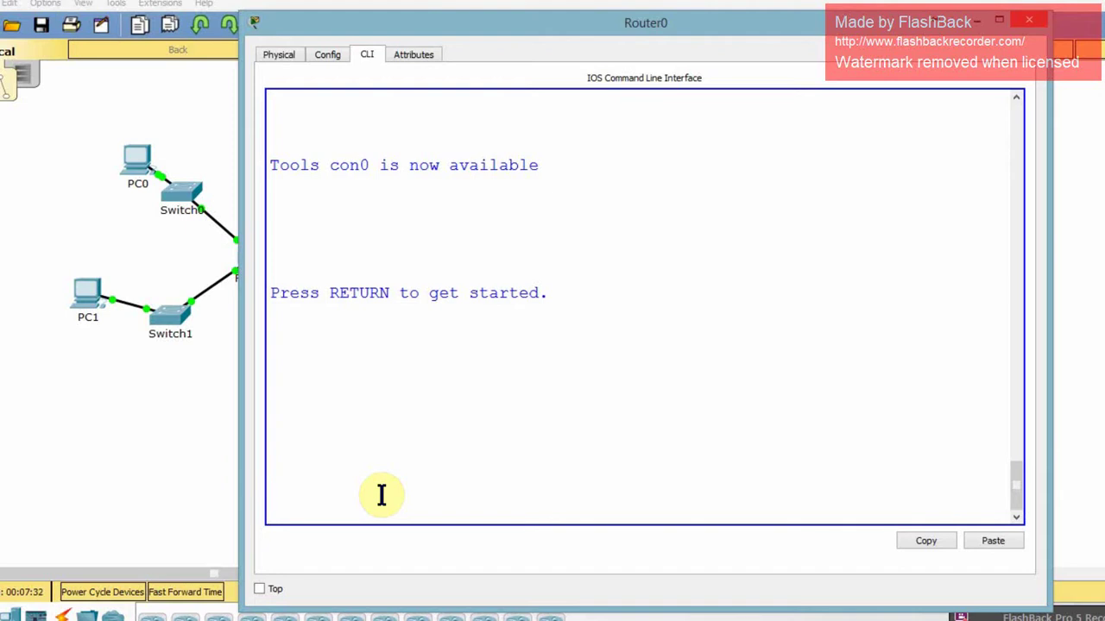
# Enter privileged mode with enable, then global configuration mode with configure terminal
pyautogui.press('Return')
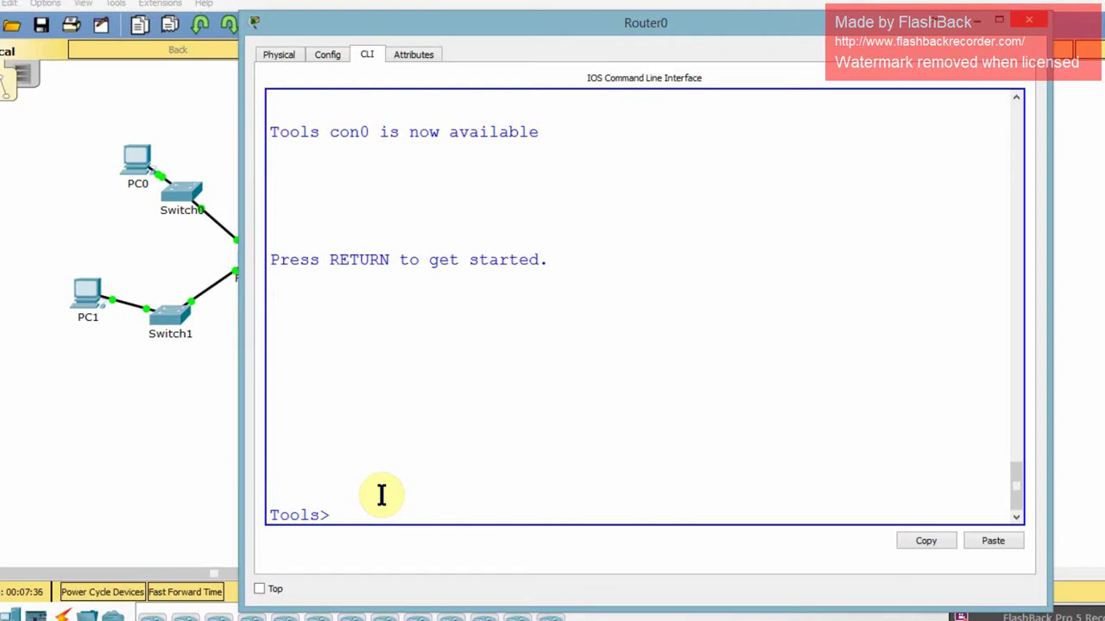
pyautogui.write('enable')
pyautogui.press('Return')
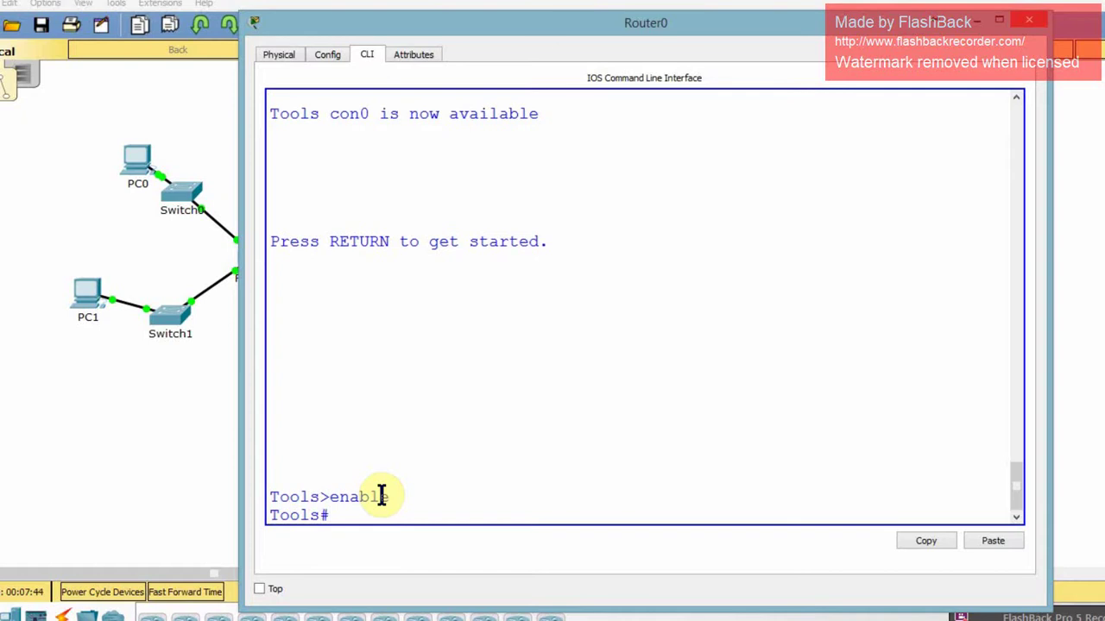
pyautogui.write('conf')
pyautogui.press('Tab')
pyautogui.write('termi')
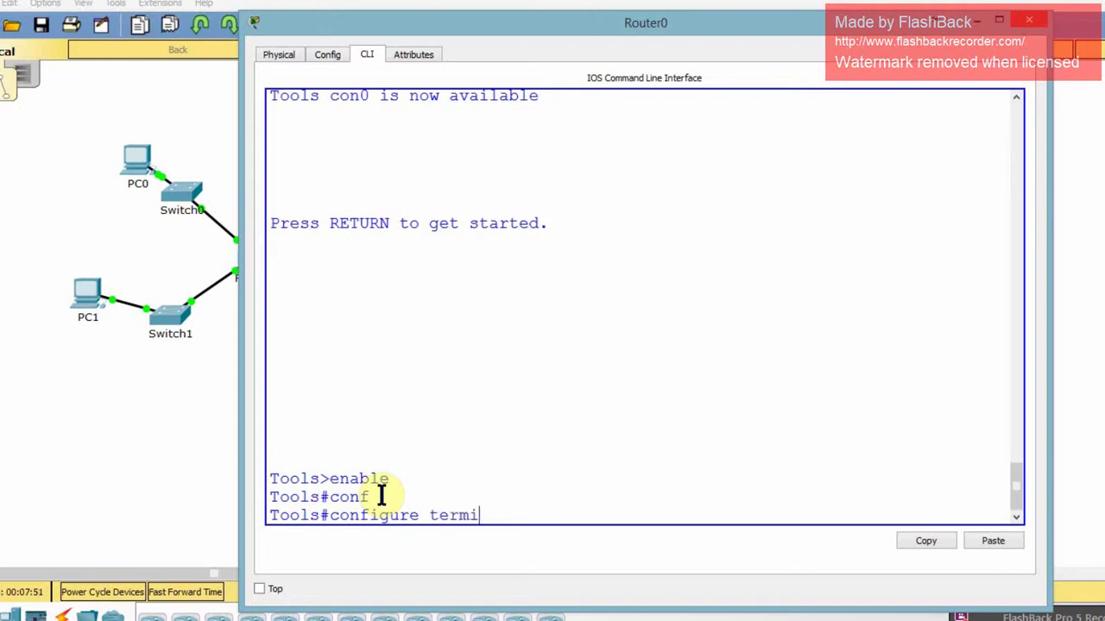
pyautogui.write('n')
pyautogui.press('Tab')
pyautogui.press('Return')
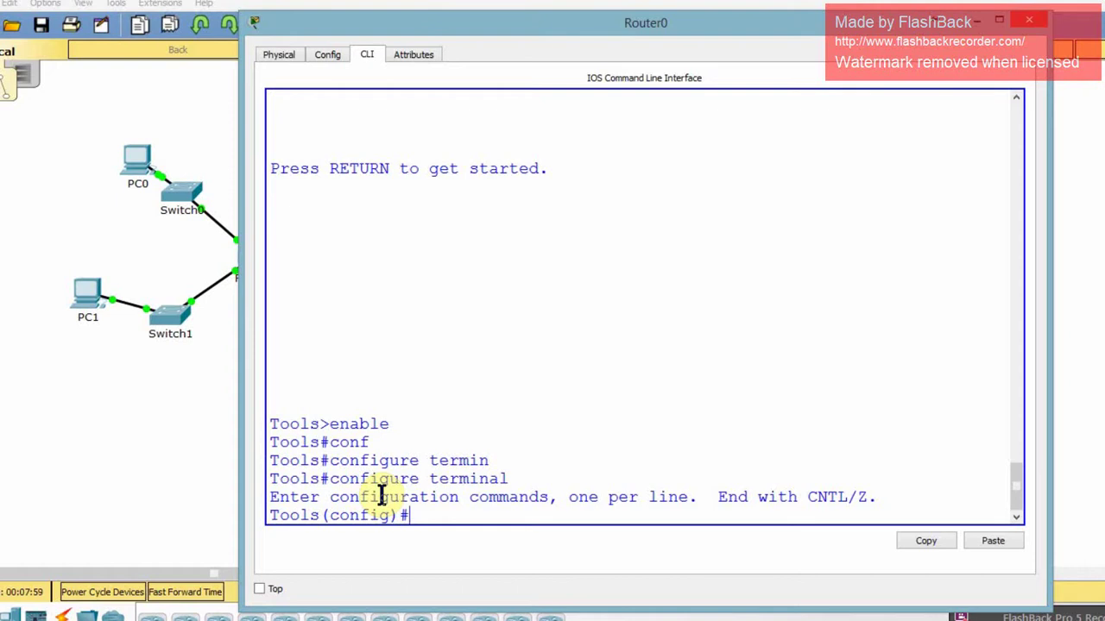
# Enter interface g0/0, exit it, enter router rip, then end back at Tools#
pyautogui.write('in g0/0')
pyautogui.press('Return')
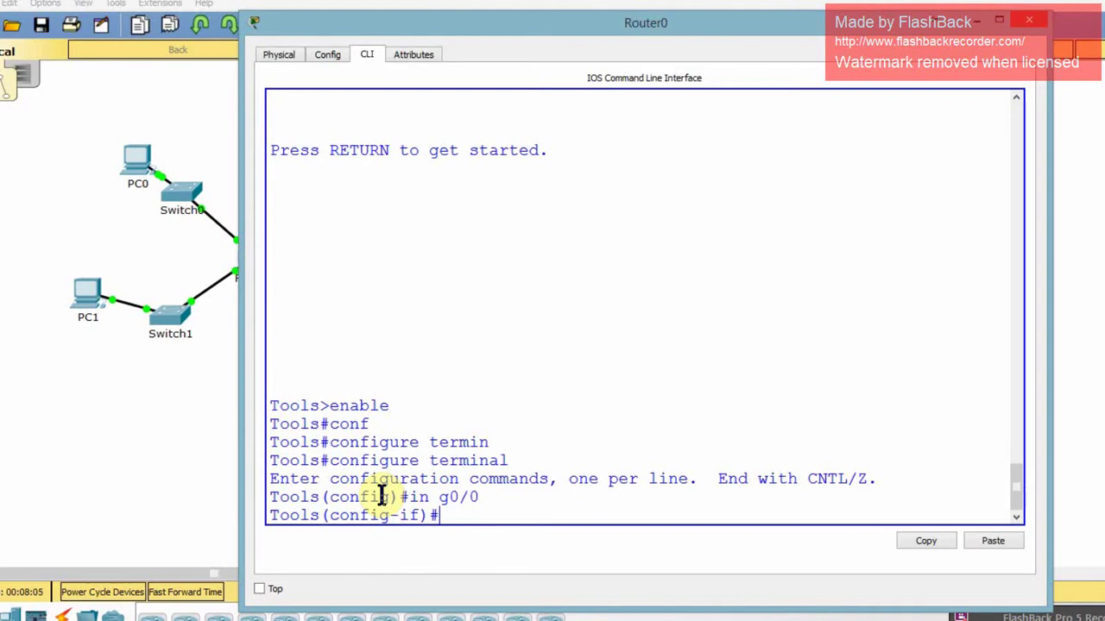
pyautogui.write('exit')
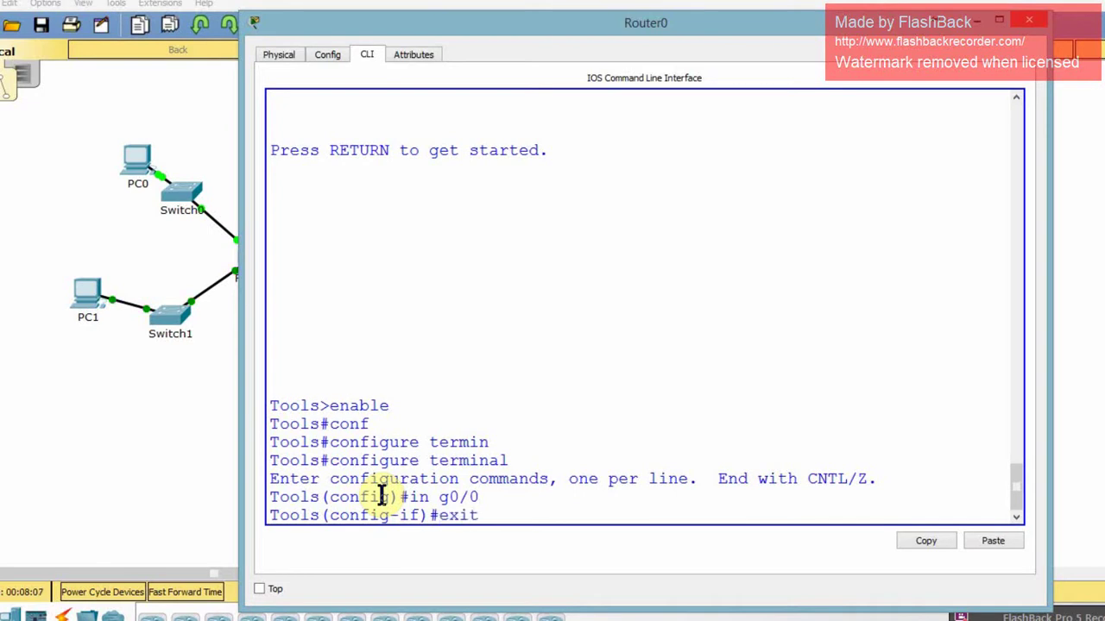
pyautogui.press('Return')
pyautogui.write('router rip')
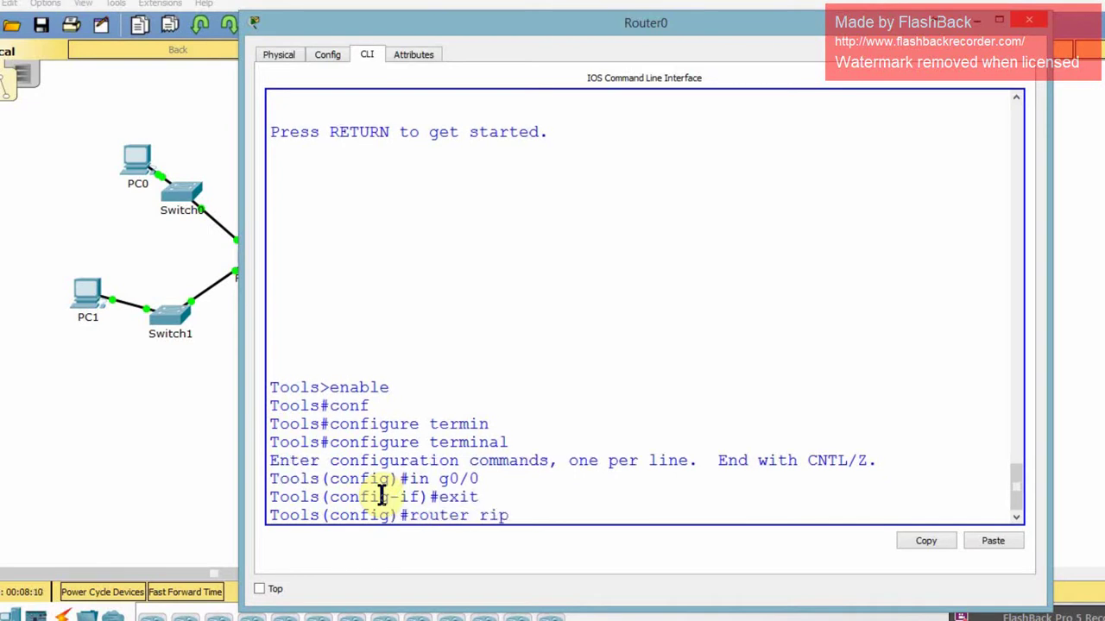
pyautogui.press('Return')
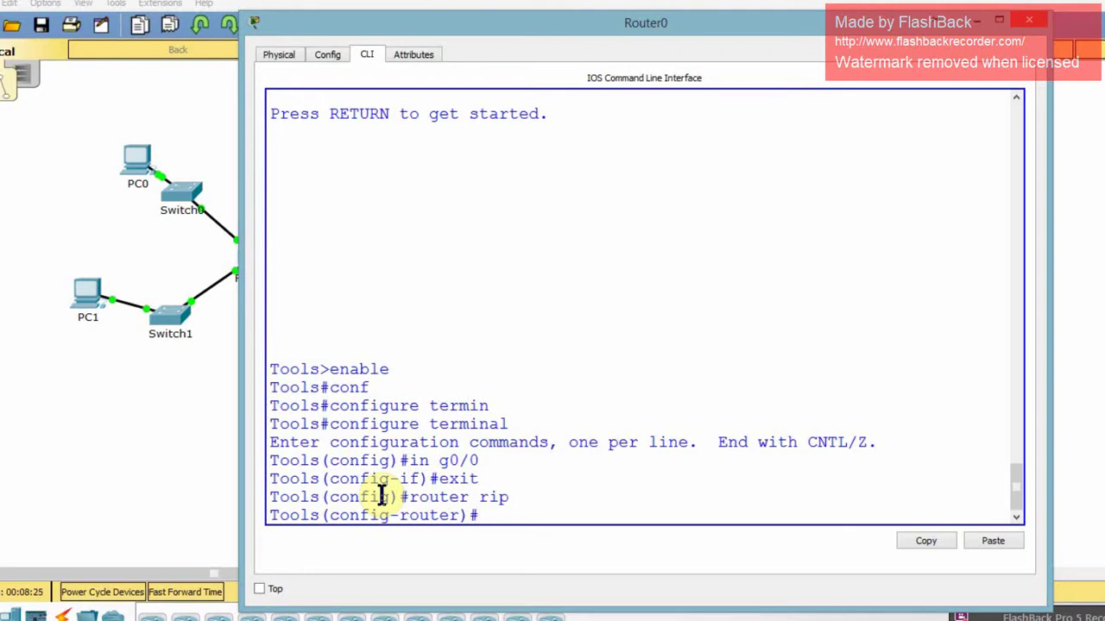
pyautogui.write('end')
pyautogui.press('Return')
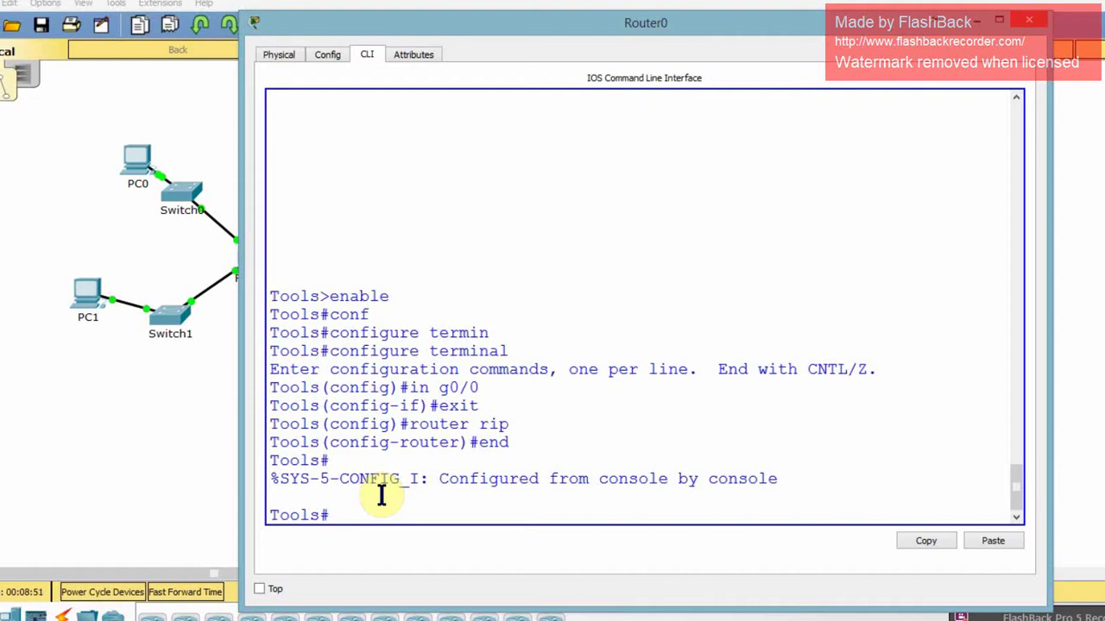
# Run configure, accept the default terminal source, then exit configuration mode
pyautogui.write('conf')
pyautogui.press('Tab')
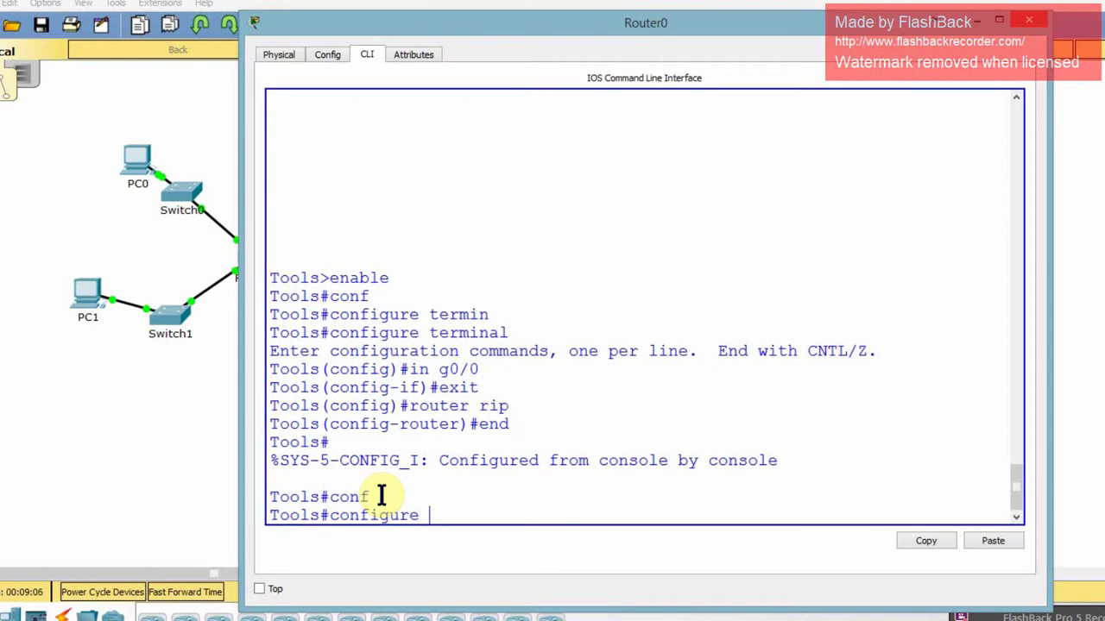
pyautogui.press('Return')
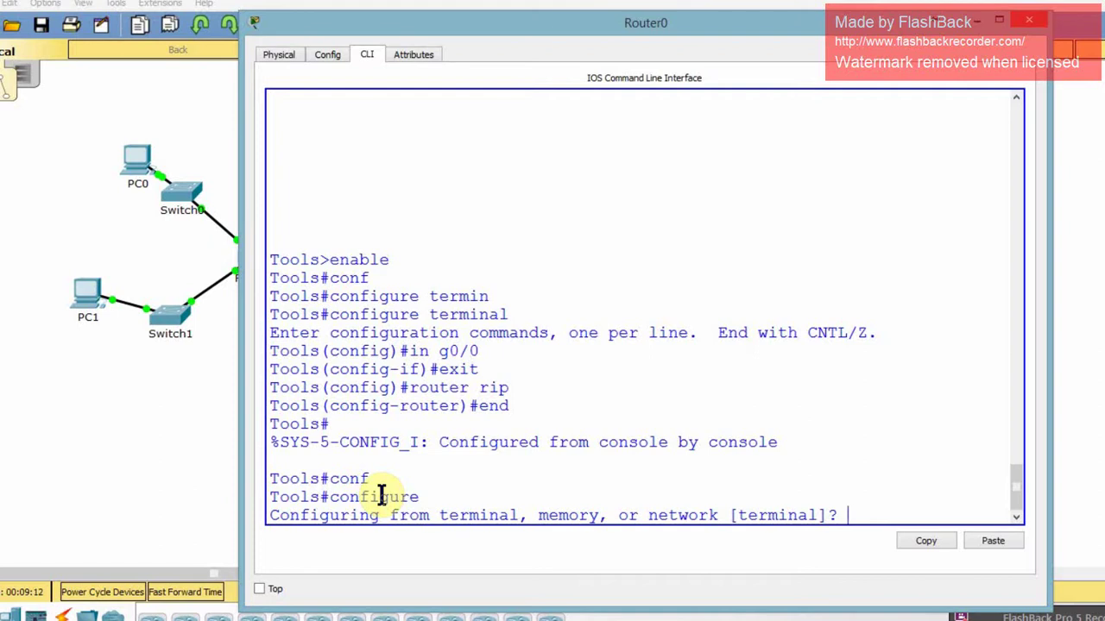
pyautogui.press('Return')
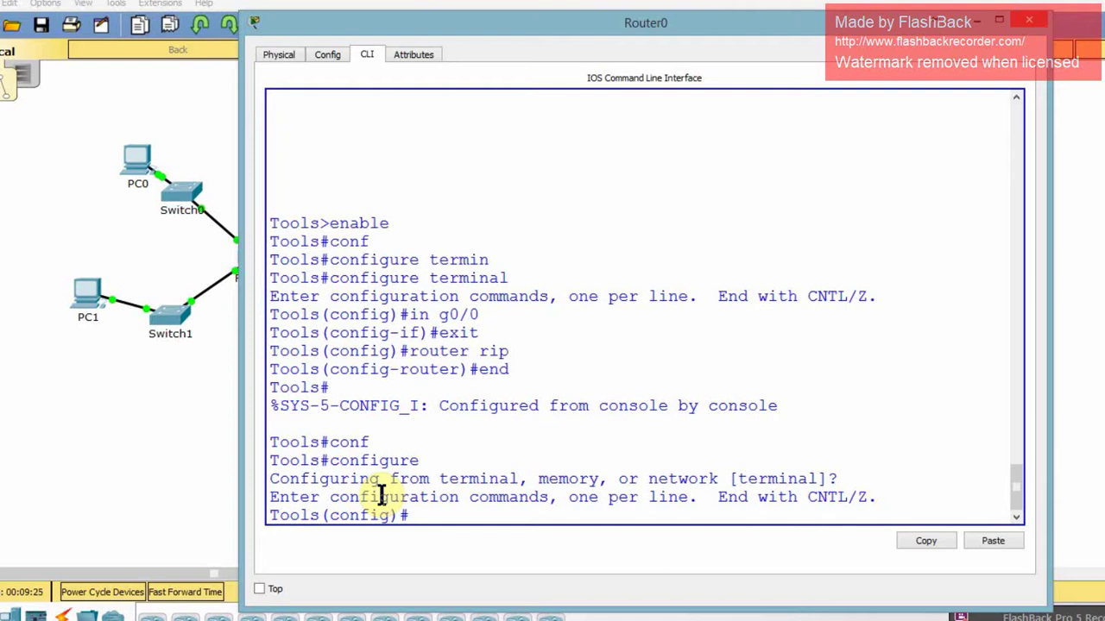
pyautogui.write('exit')
pyautogui.press('Return')
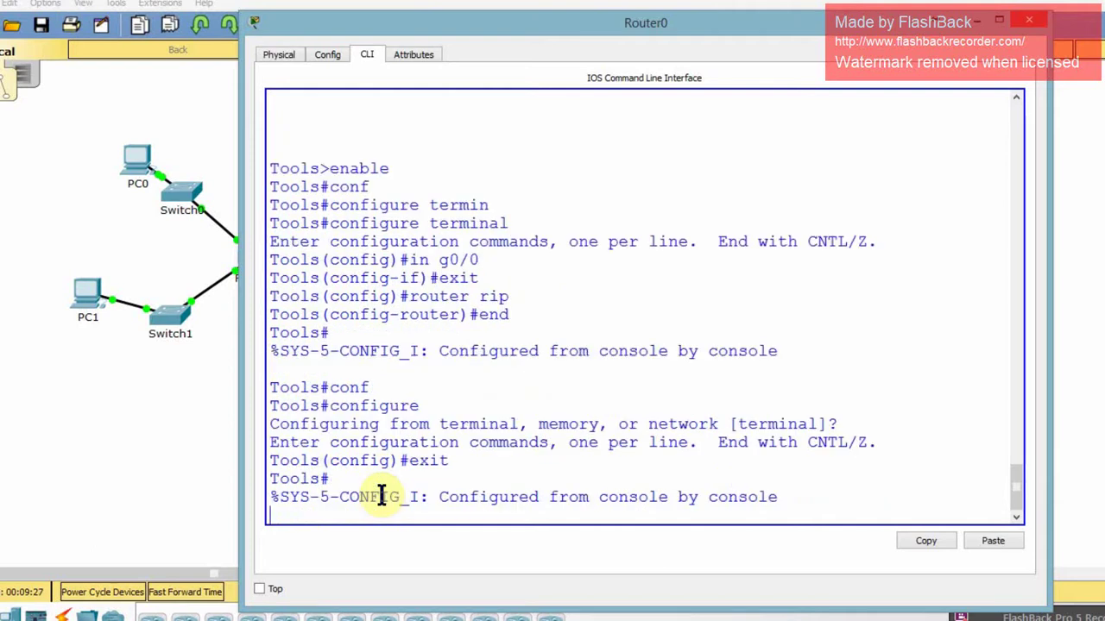
# List configure's options with configure ?, enter terminal configuration, then exit to Tools#
pyautogui.write('conf')
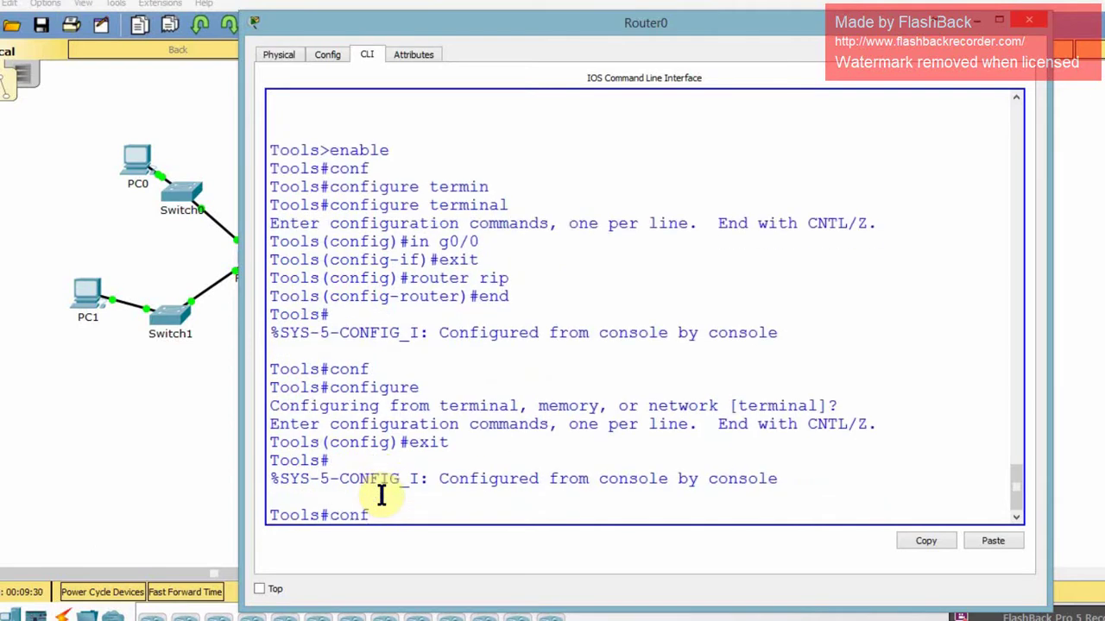
pyautogui.press('Tab')
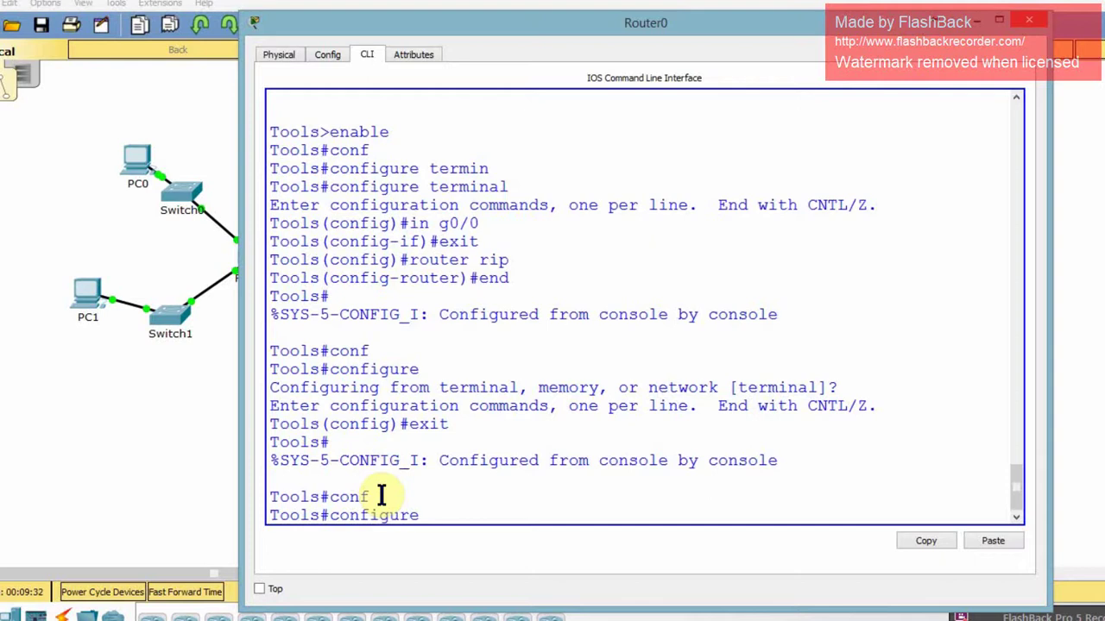
pyautogui.write('?')
pyautogui.press('Return')
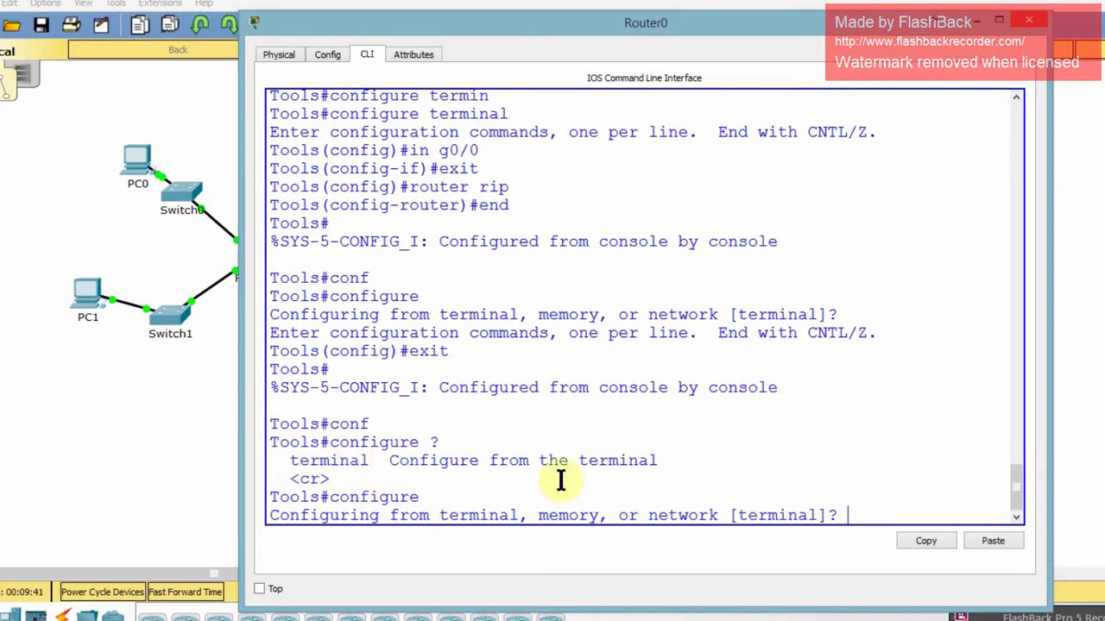
pyautogui.press('Return')
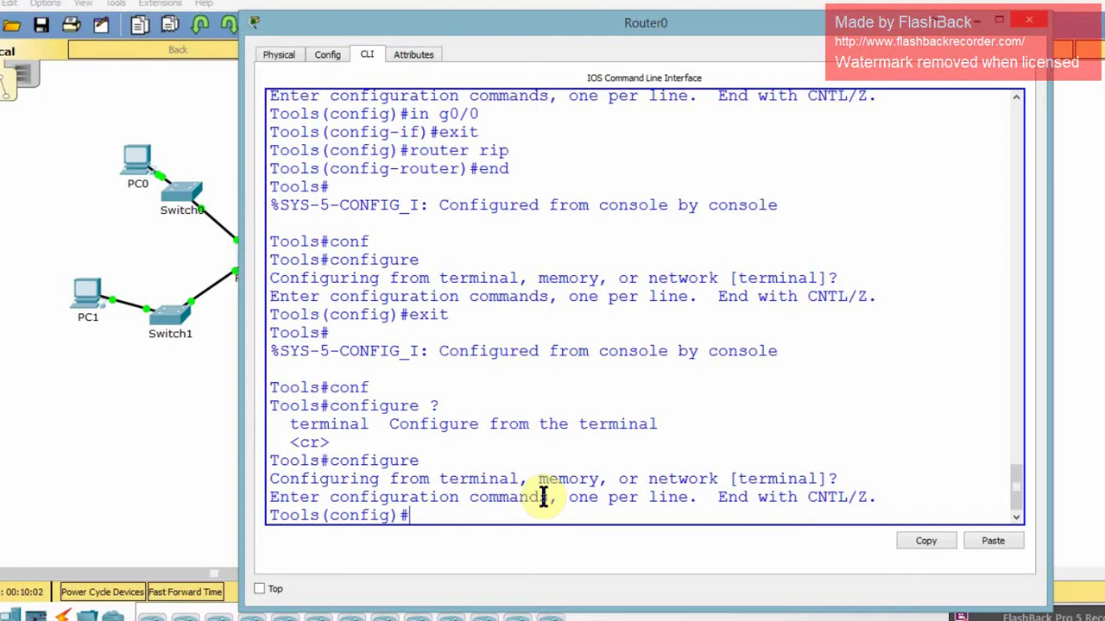
pyautogui.write('exit')
pyautogui.press('Return')
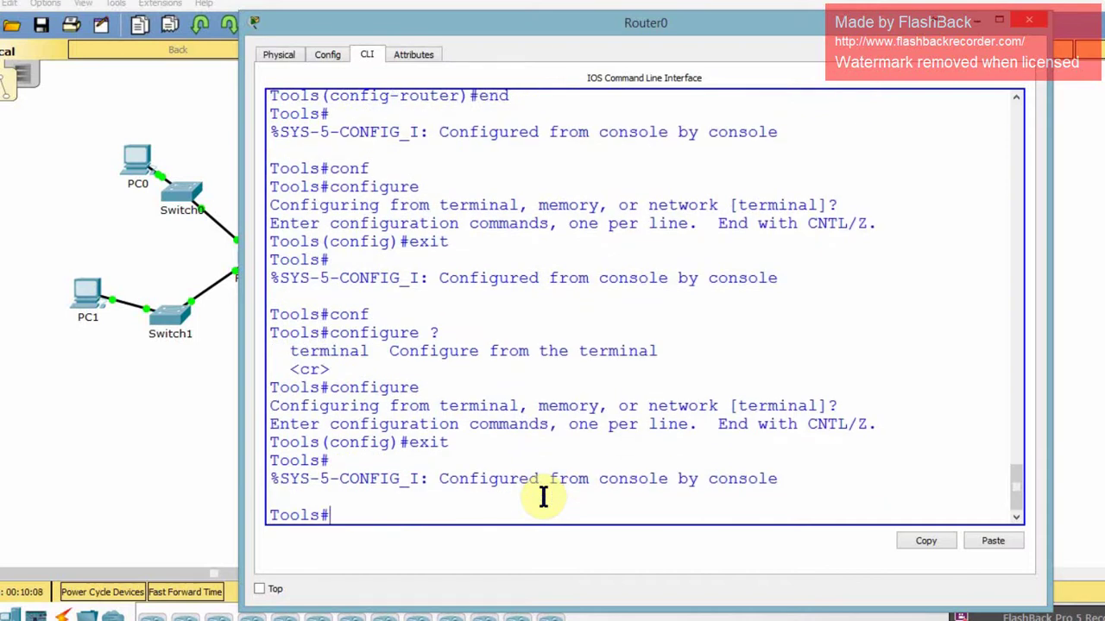
# Run hostname at Tools#, abort the name lookup with Ctrl+Shift+6, then list Exec commands with ?
pyautogui.write('host')
pyautogui.press('Tab')
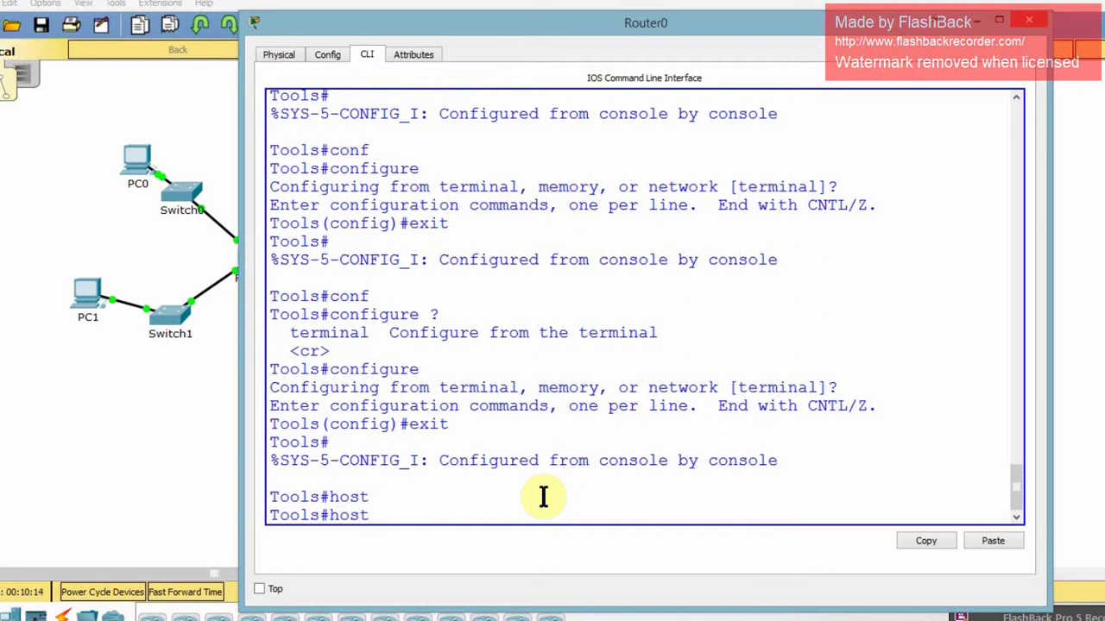
pyautogui.write('name')
pyautogui.press('Tab')
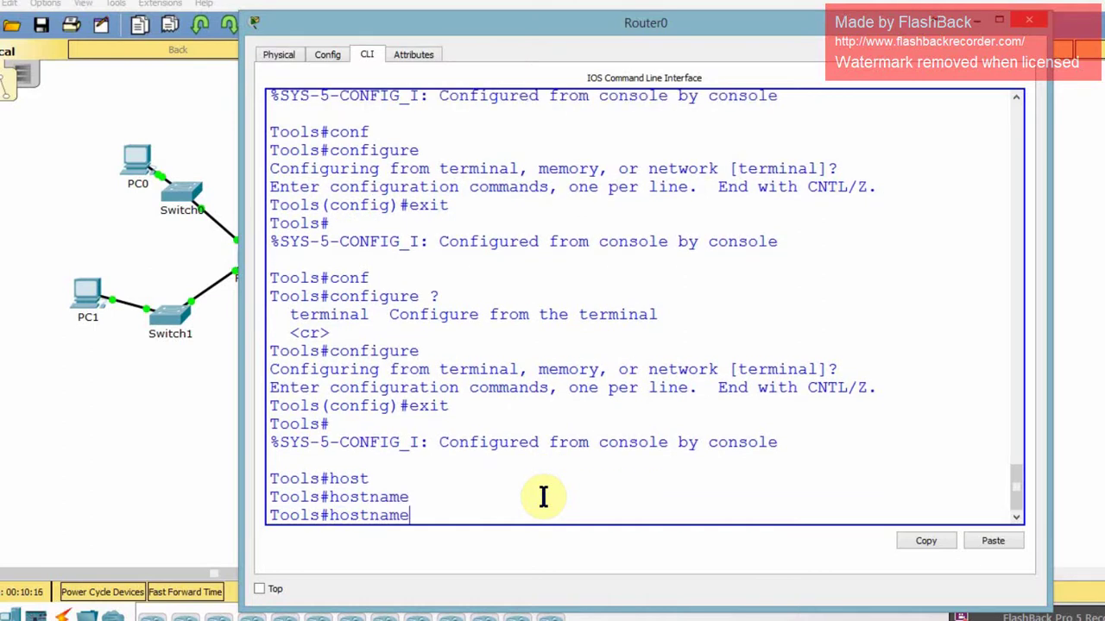
pyautogui.press('Return')
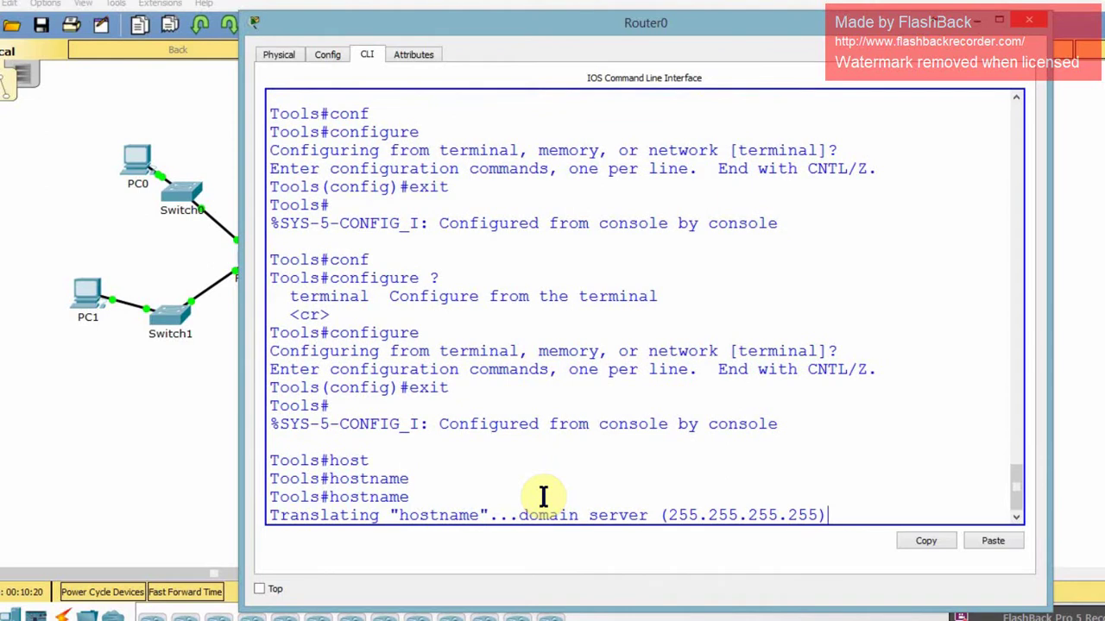
pyautogui.hotkey('ctrl', 'shift', '6')
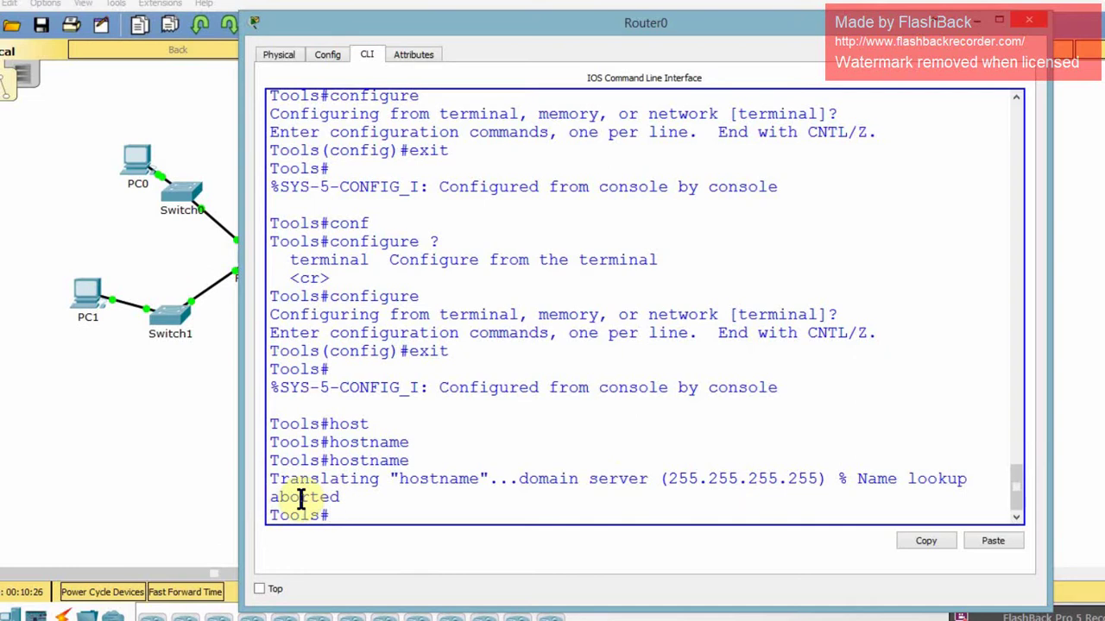
pyautogui.write('?')
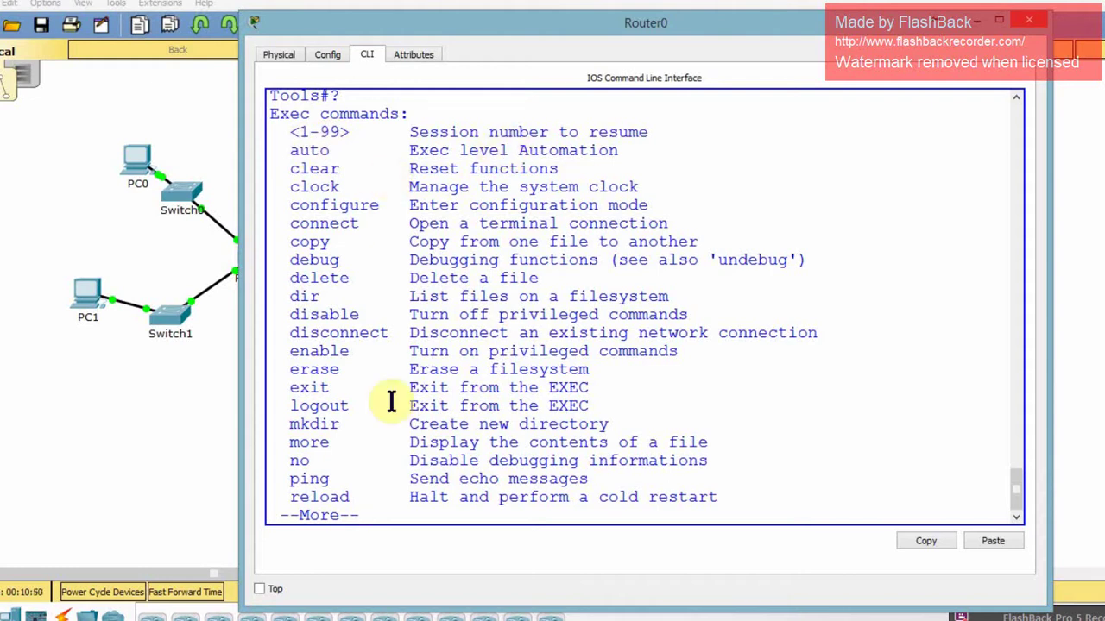
# Page the Exec command help through to write, highlighting the traceroute line along the way
pyautogui.press('Return')
pyautogui.press('Return')
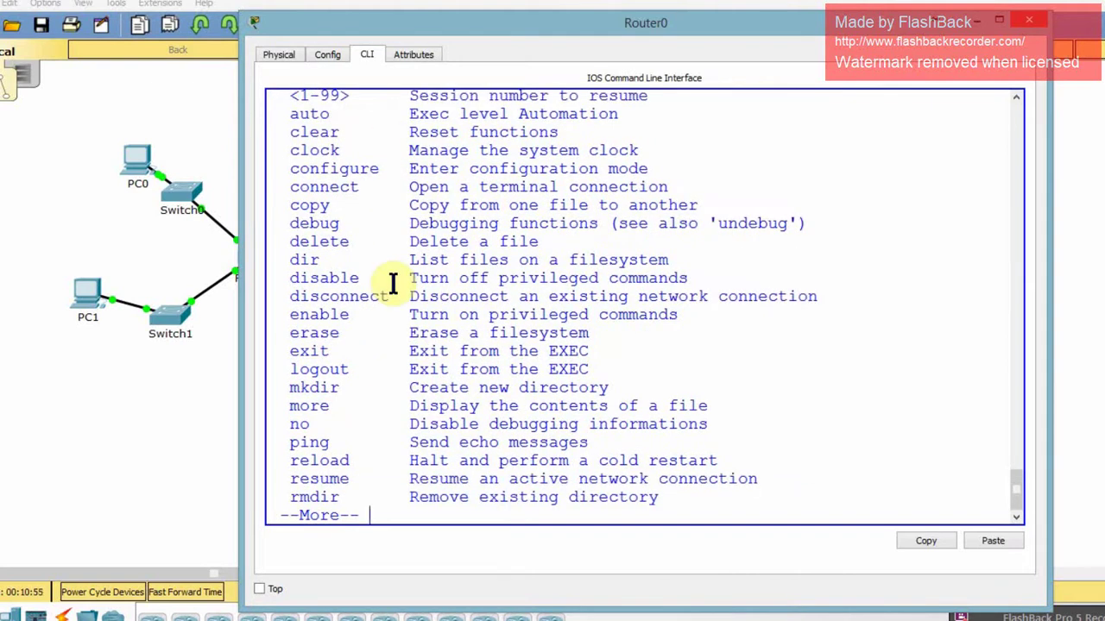
pyautogui.click(1016, 497)
pyautogui.moveTo(1016, 497); pyautogui.dragTo(1016, 488)
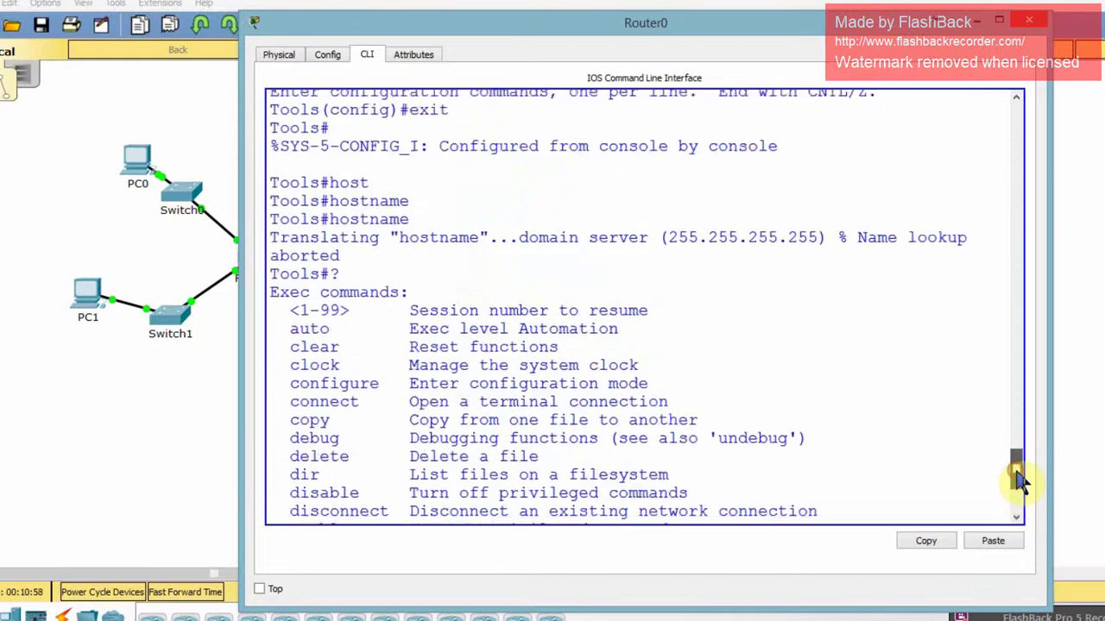
pyautogui.scroll(-4, 1019, 481)
pyautogui.scroll(1, 522, 403)
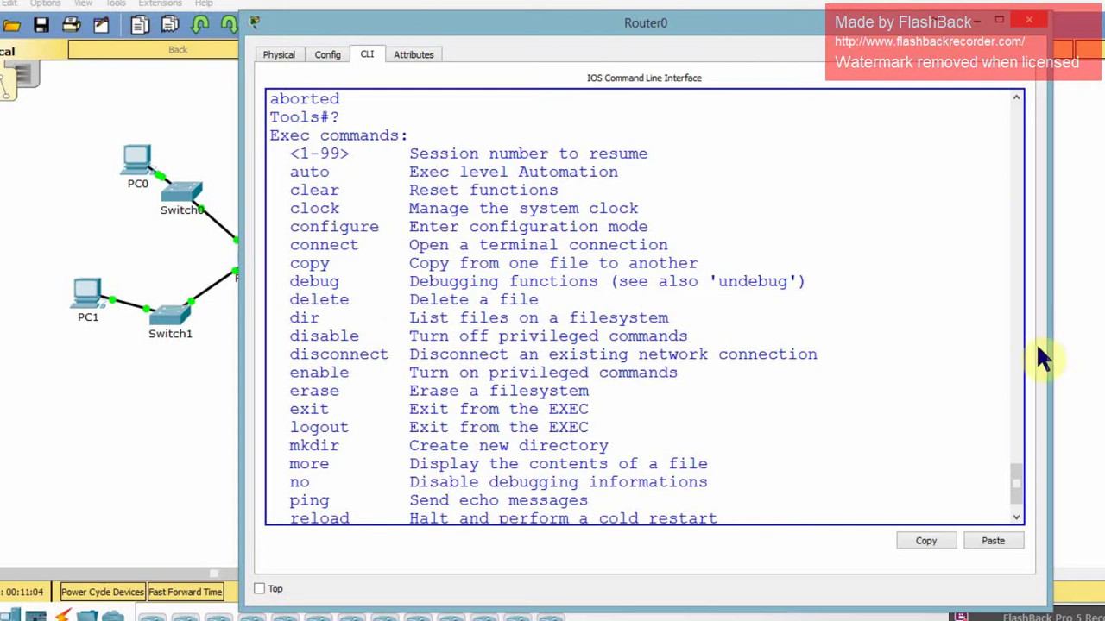
pyautogui.scroll(-1, 1016, 481)
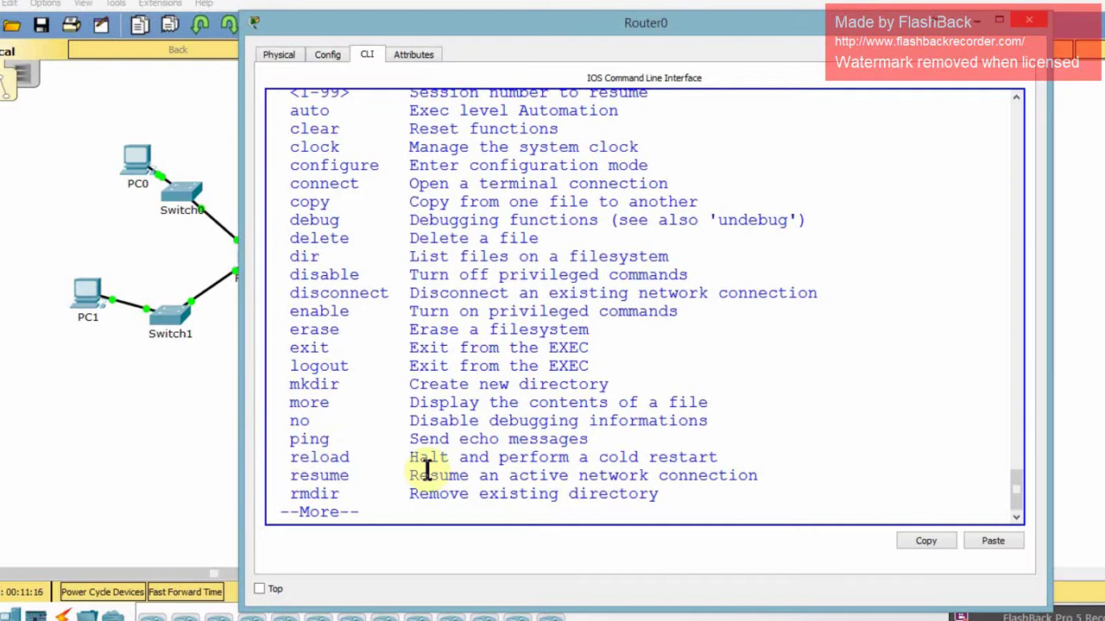
pyautogui.press('Return')
pyautogui.press('Return')
pyautogui.press('Return')
pyautogui.press('Return')
pyautogui.press('Return')
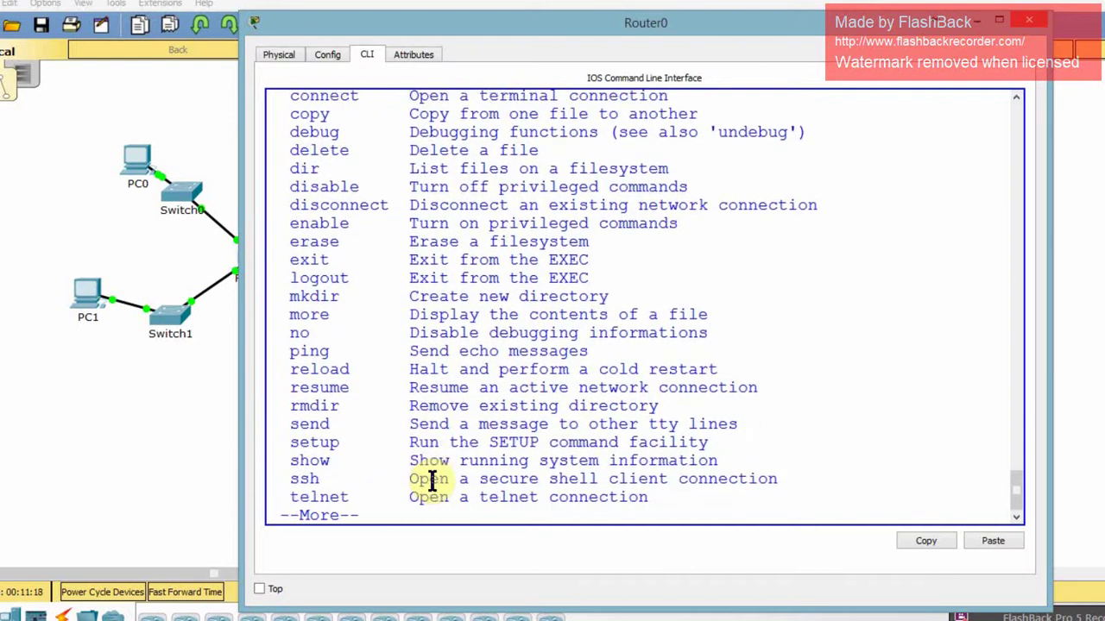
pyautogui.press('Return')
pyautogui.press('Return')
pyautogui.press('Return')
pyautogui.press('Return')
pyautogui.press('Return')
pyautogui.press('Return')
pyautogui.press('Return')
pyautogui.press('Return')
pyautogui.press('Return')
pyautogui.press('Return')
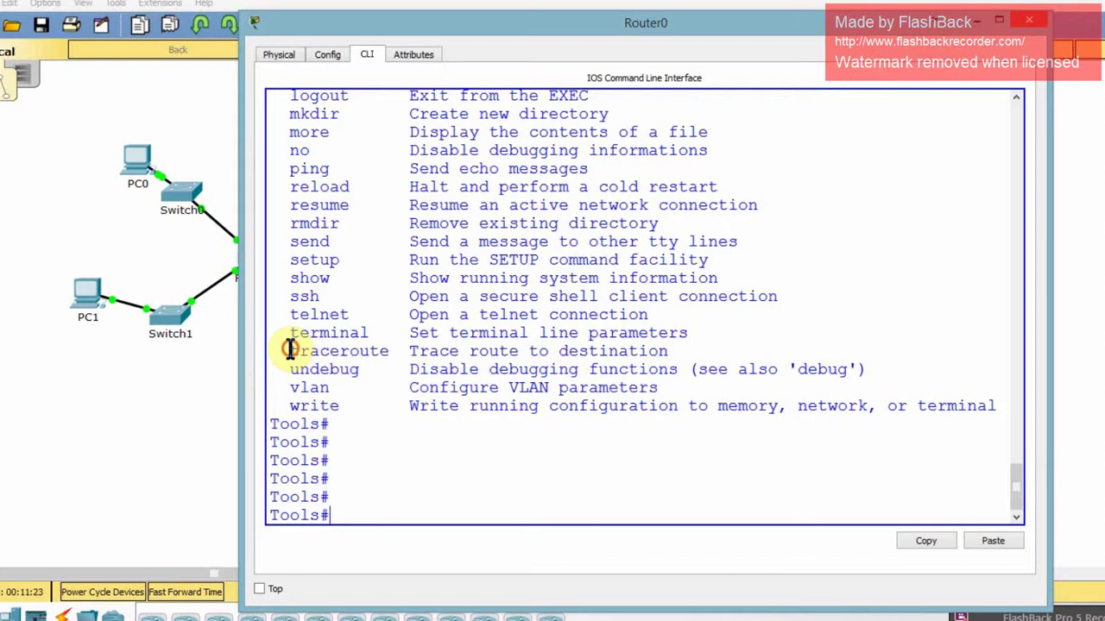
pyautogui.moveTo(290, 348)
pyautogui.mouseDown()
pyautogui.moveTo(649, 316)
pyautogui.moveTo(631, 330)
pyautogui.moveTo(663, 356)
pyautogui.mouseUp()
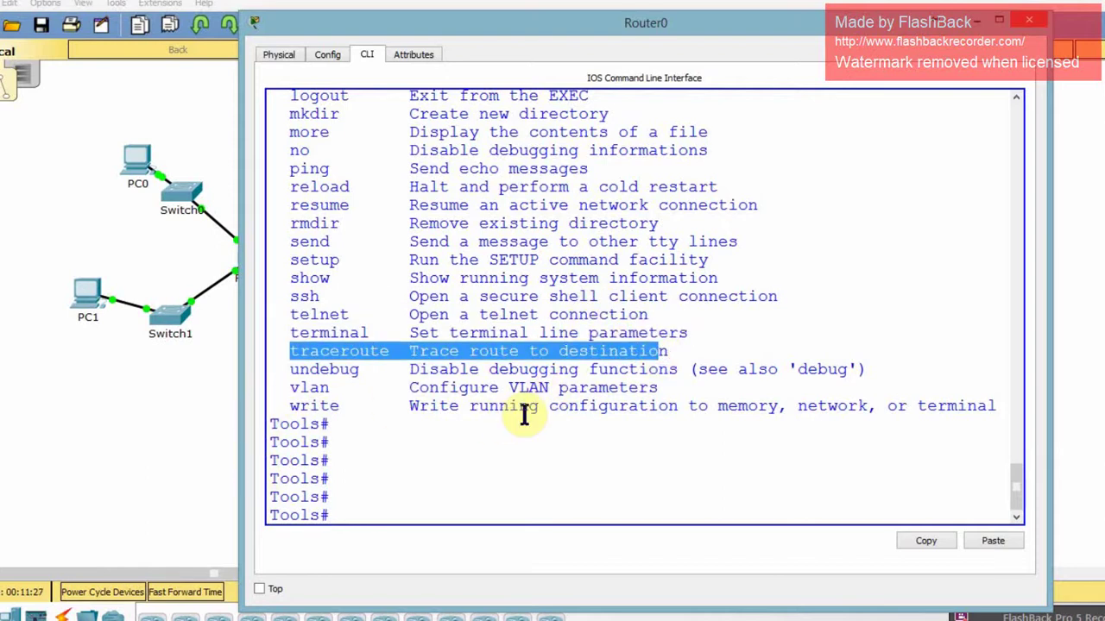
pyautogui.click(554, 430)
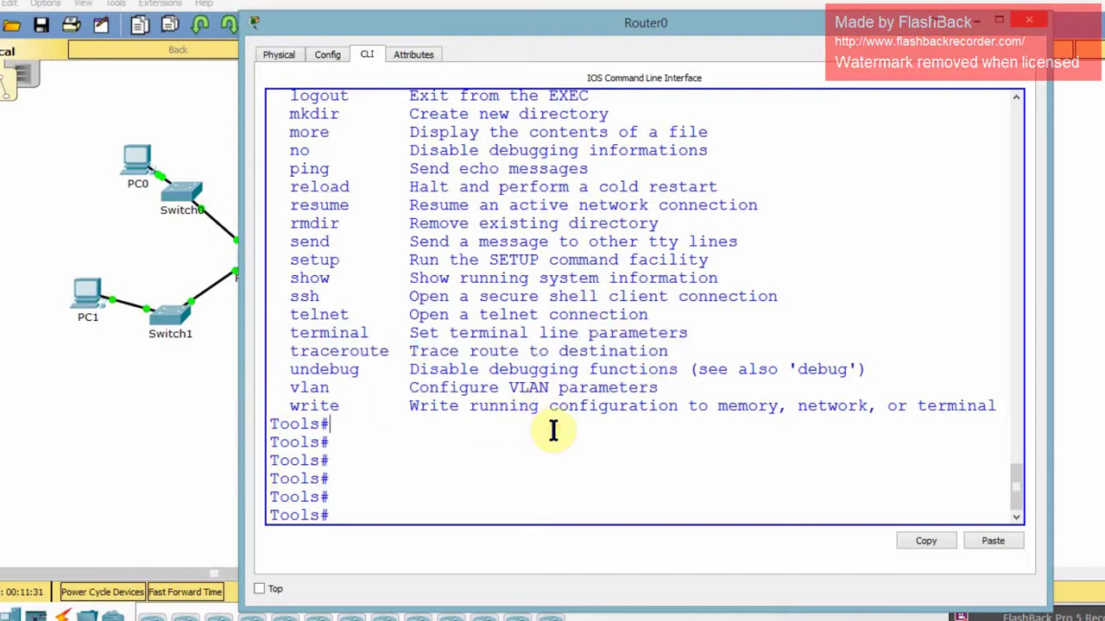
# Enter global configuration mode with configure terminal
pyautogui.write('conf')
pyautogui.press('Tab')
pyautogui.write('t')
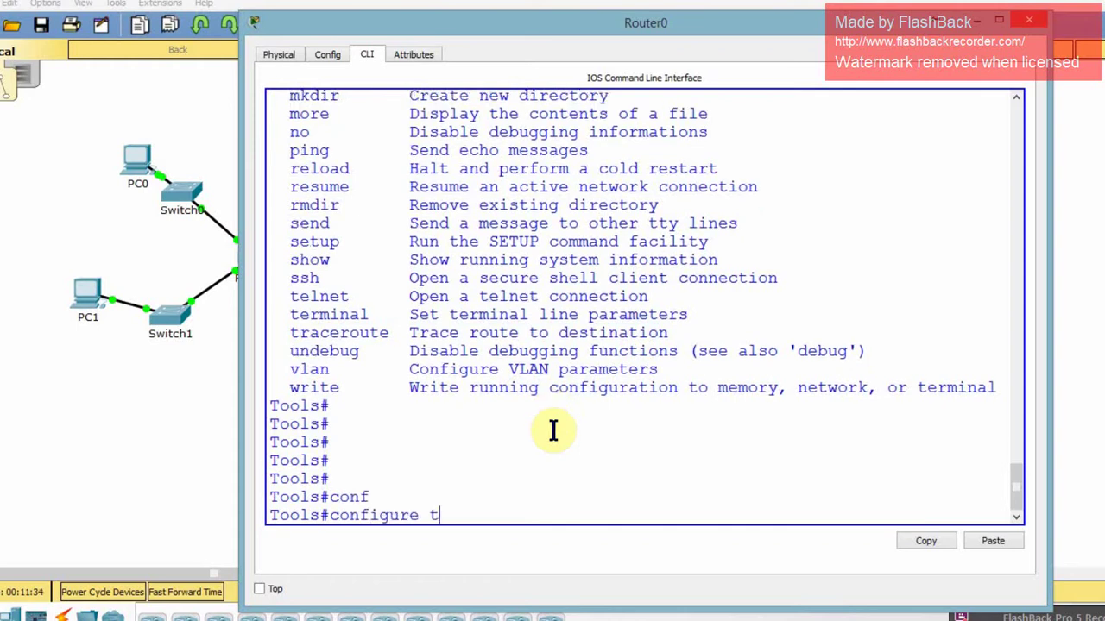
pyautogui.write('e')
pyautogui.press('Tab')
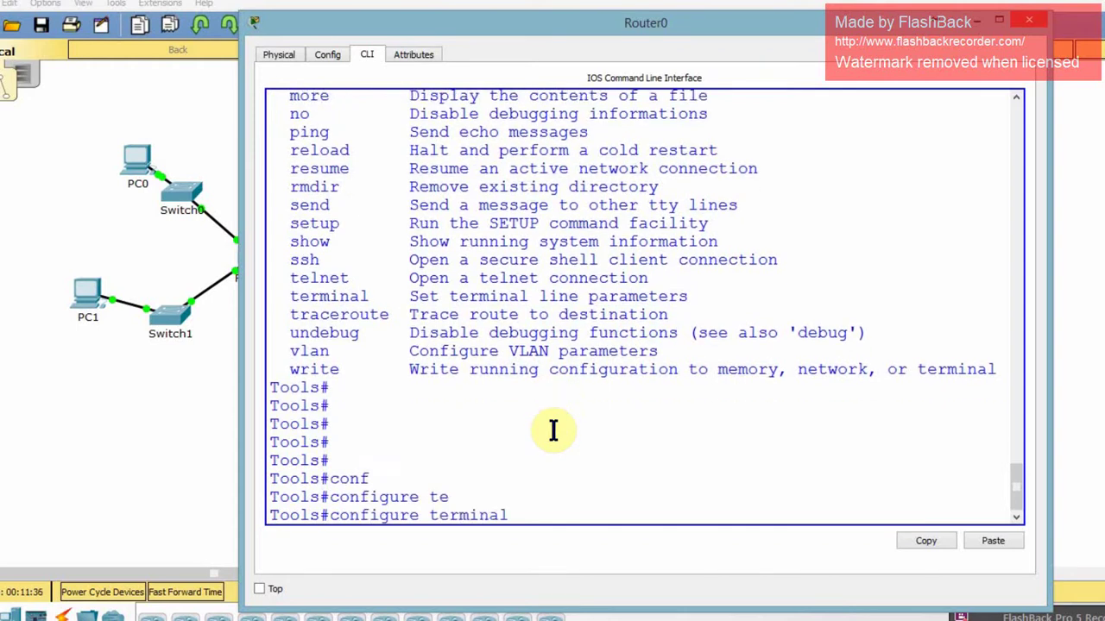
pyautogui.press('Return')
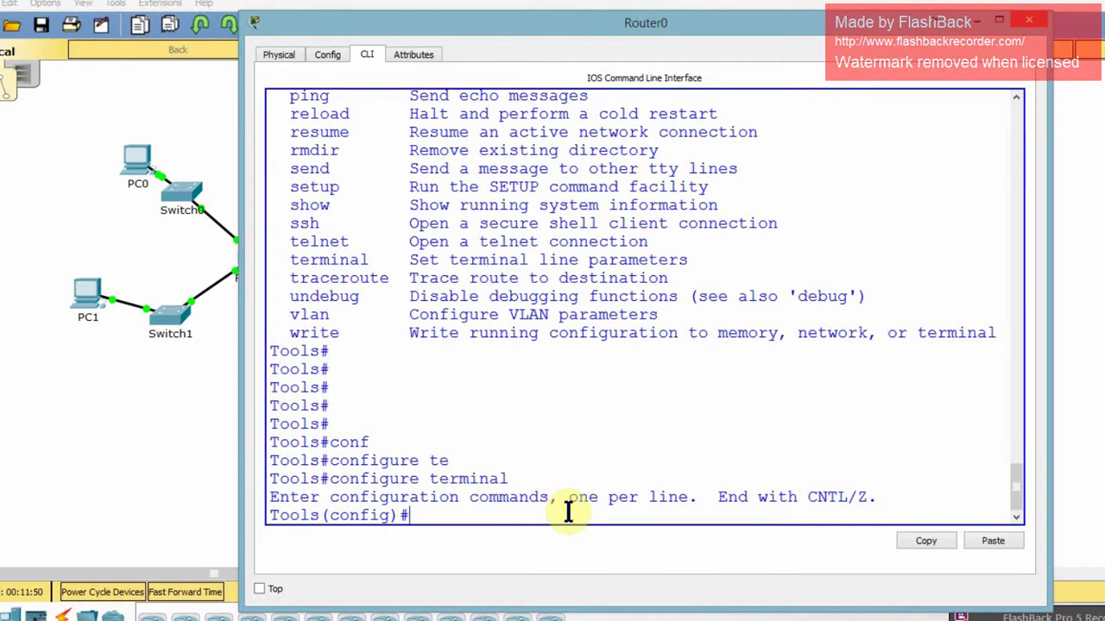
# Try completing r, then list Configure commands (aaa through license) with ?
pyautogui.write('r')
pyautogui.press('Tab')
pyautogui.press('Tab')
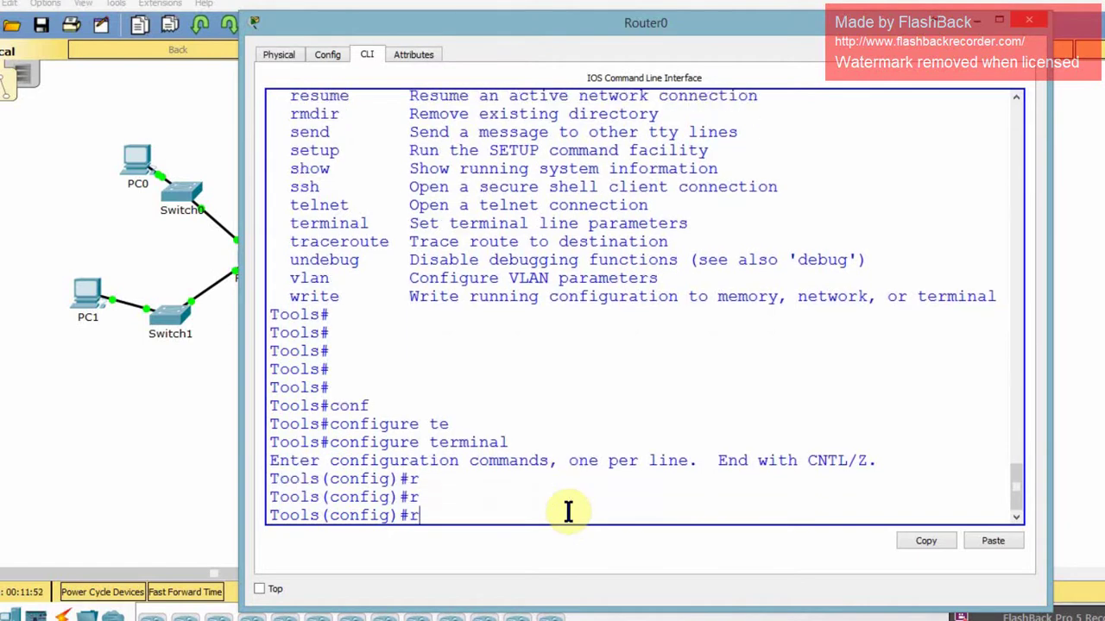
pyautogui.press('Tab')
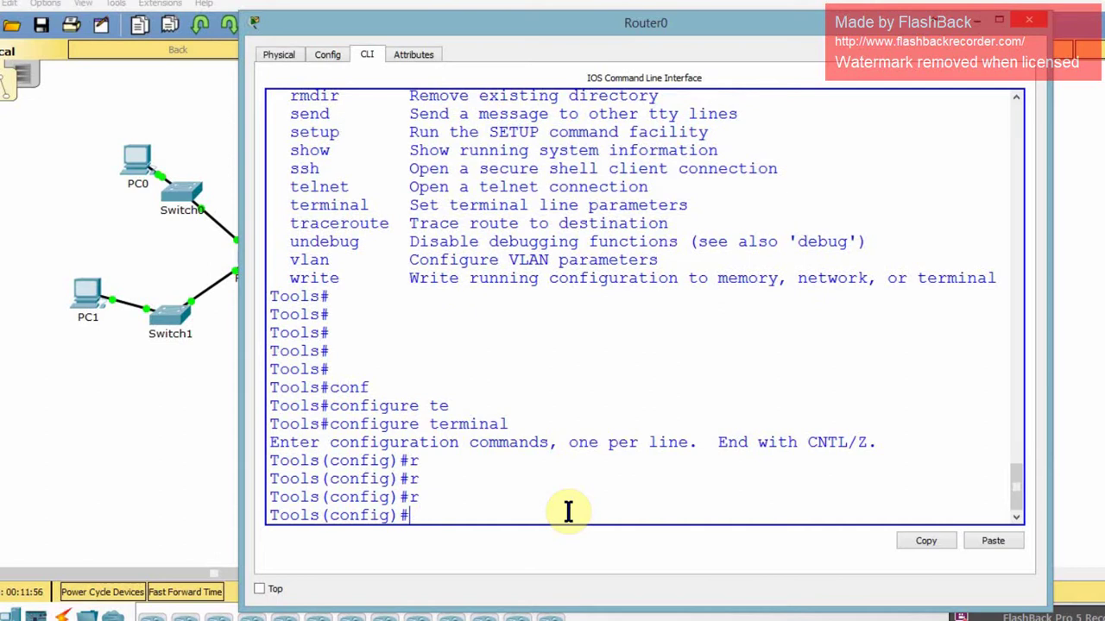
pyautogui.write('?')
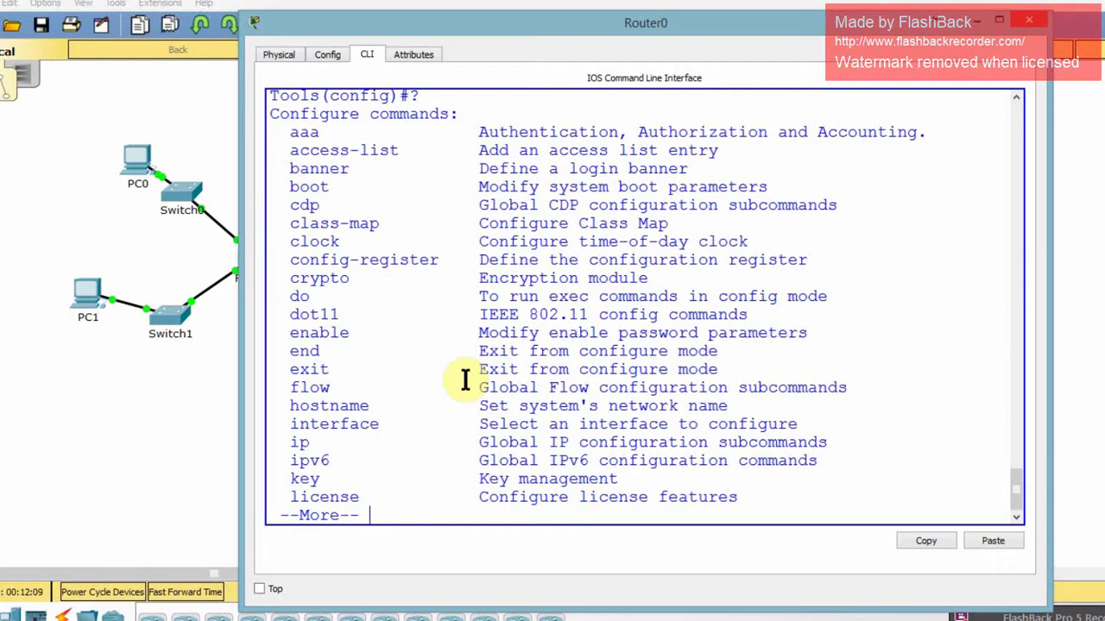
# Page the configure command list through vpdn-group and add empty Tools(config)# prompts
pyautogui.press('Return')
pyautogui.press('Return')
pyautogui.press('Return')
pyautogui.press('Return')
pyautogui.press('Return')
pyautogui.press('Return')
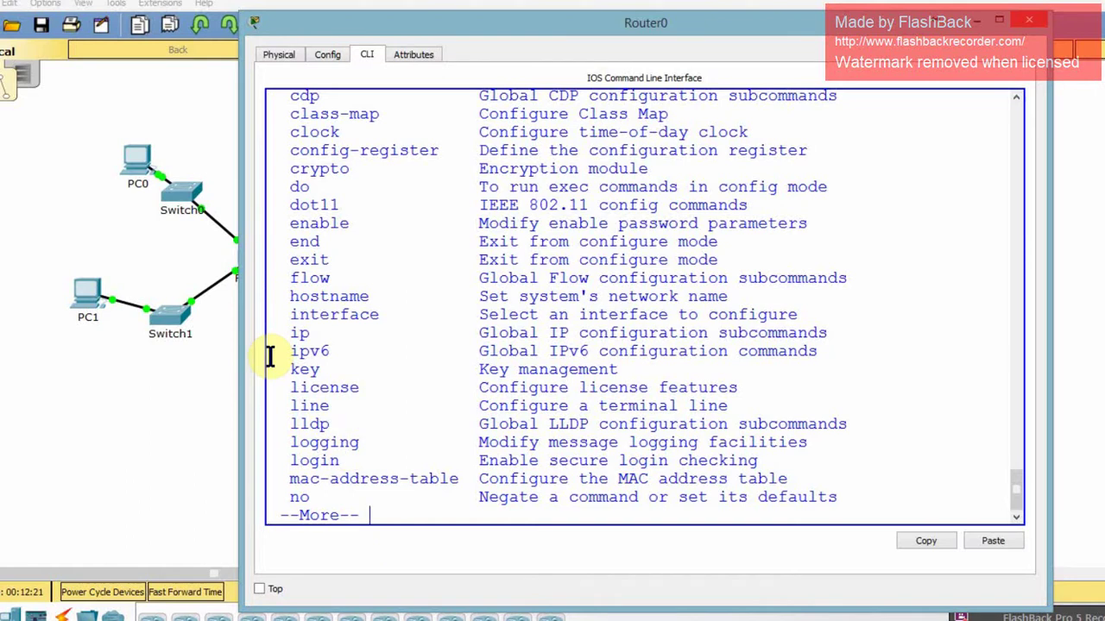
pyautogui.press('Return')
pyautogui.press('Return')
pyautogui.press('Return')
pyautogui.press('Return')
pyautogui.press('Return')
pyautogui.press('Return')
pyautogui.press('Return')
pyautogui.press('Return')
pyautogui.press('Return')
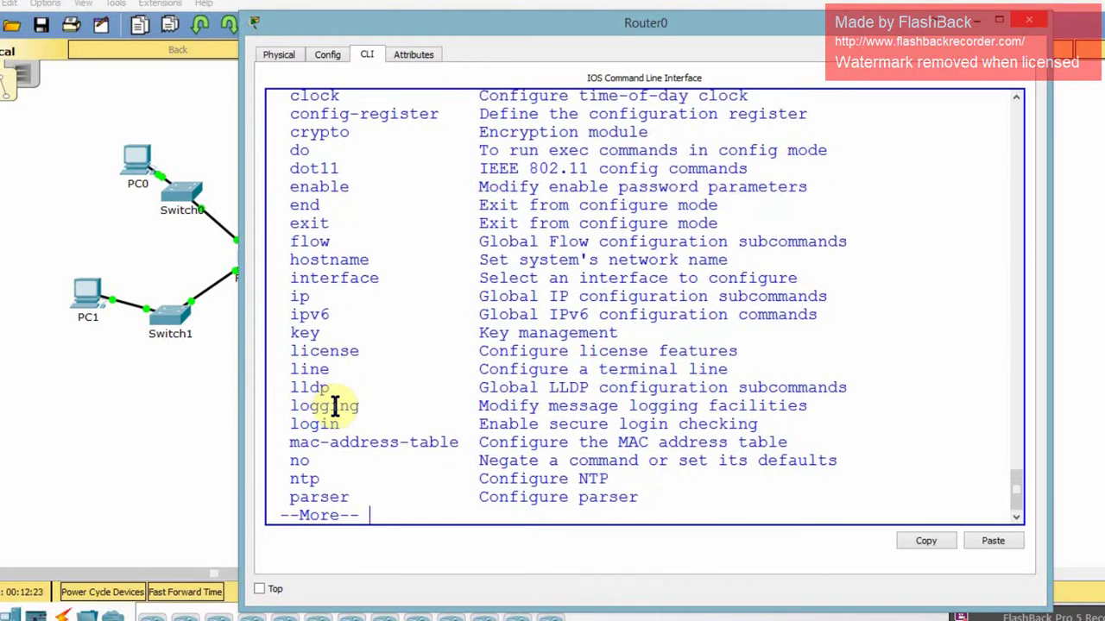
pyautogui.press('Return')
pyautogui.press('Return')
pyautogui.press('Return')
pyautogui.press('Return')
pyautogui.press('Return')
pyautogui.press('Return')
pyautogui.press('Return')
pyautogui.press('Return')
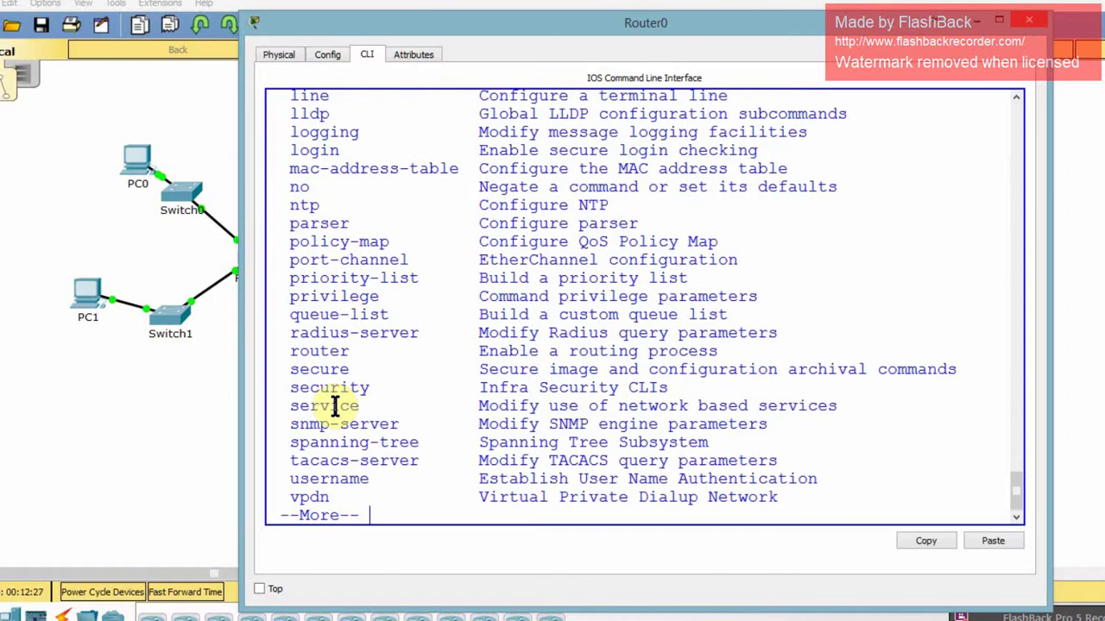
pyautogui.press('Return')
pyautogui.press('Return')
pyautogui.press('Return')
pyautogui.press('Return')
pyautogui.press('Return')
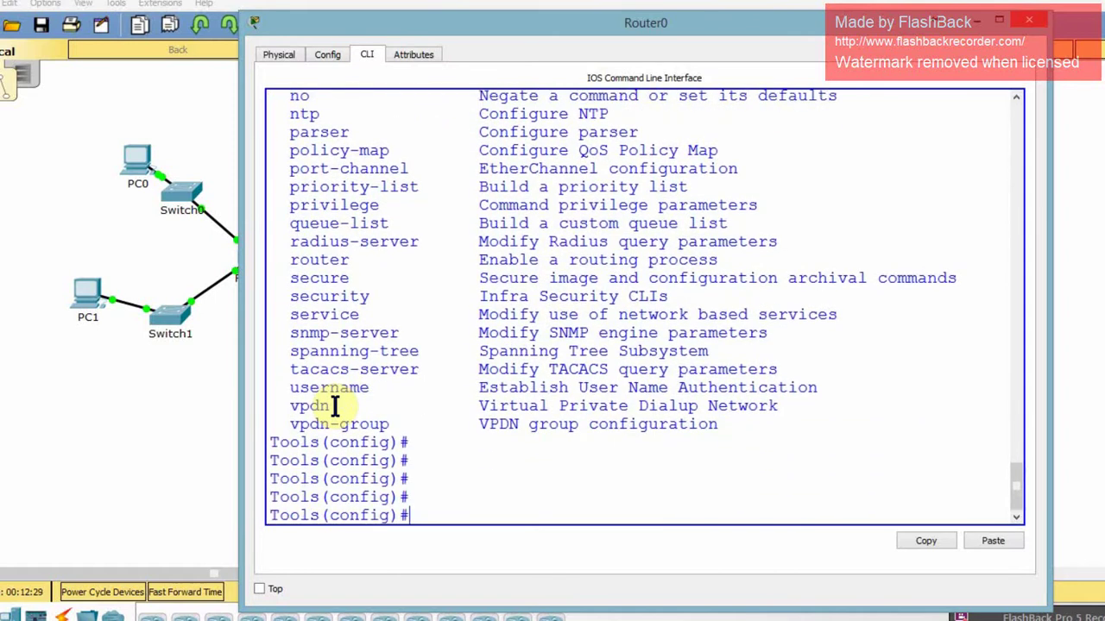
# Type router, try completing rip, erase it, and list protocols bgp, eigrp, ospf, rip with router ?
pyautogui.write('router')
pyautogui.press('Tab')
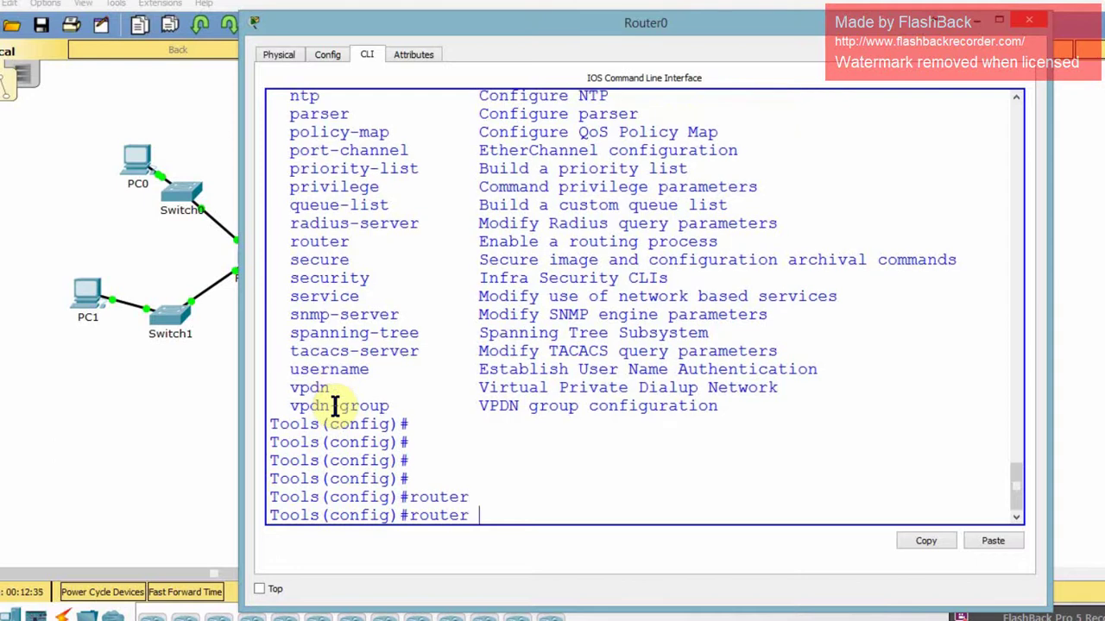
pyautogui.press('Tab')
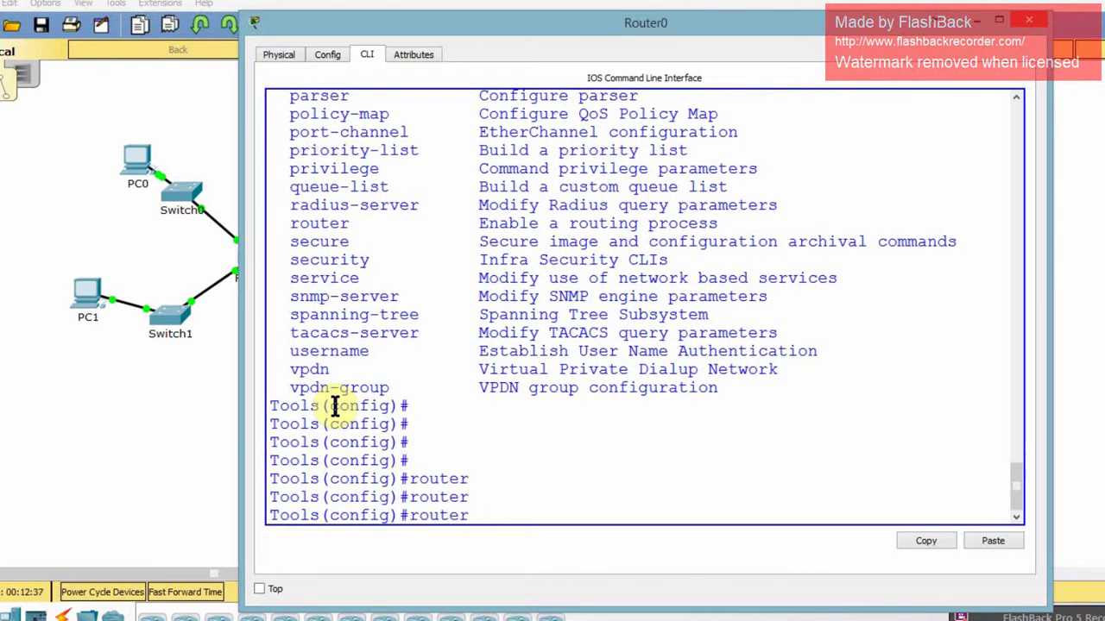
pyautogui.write('r')
pyautogui.press('Tab')
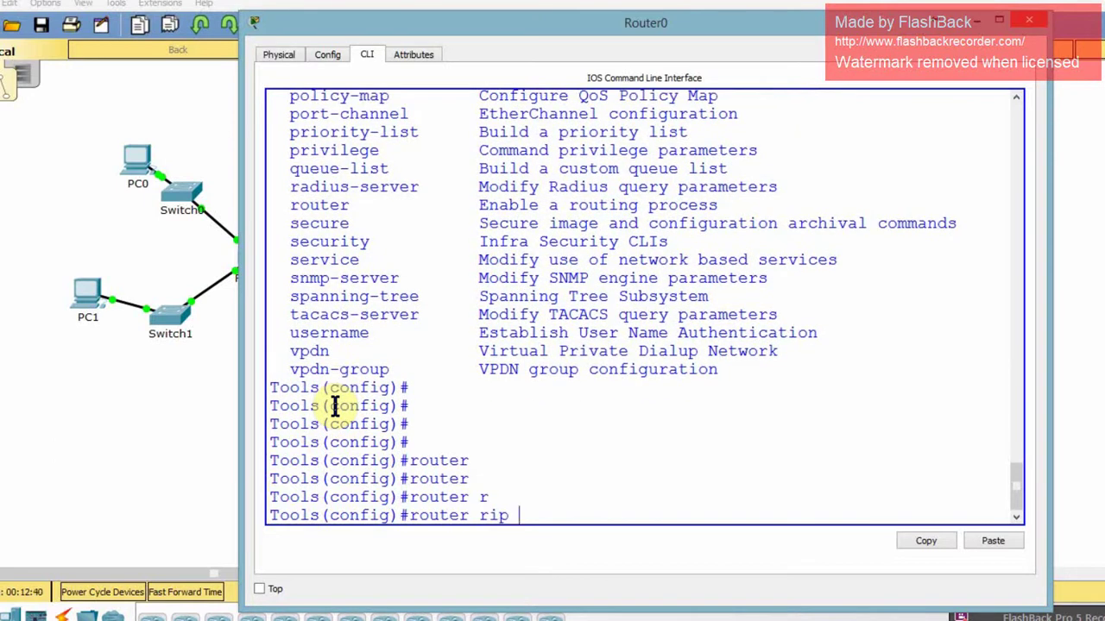
pyautogui.press('BackSpace')
pyautogui.press('BackSpace')
pyautogui.press('BackSpace')
pyautogui.press('BackSpace')
pyautogui.write('?')
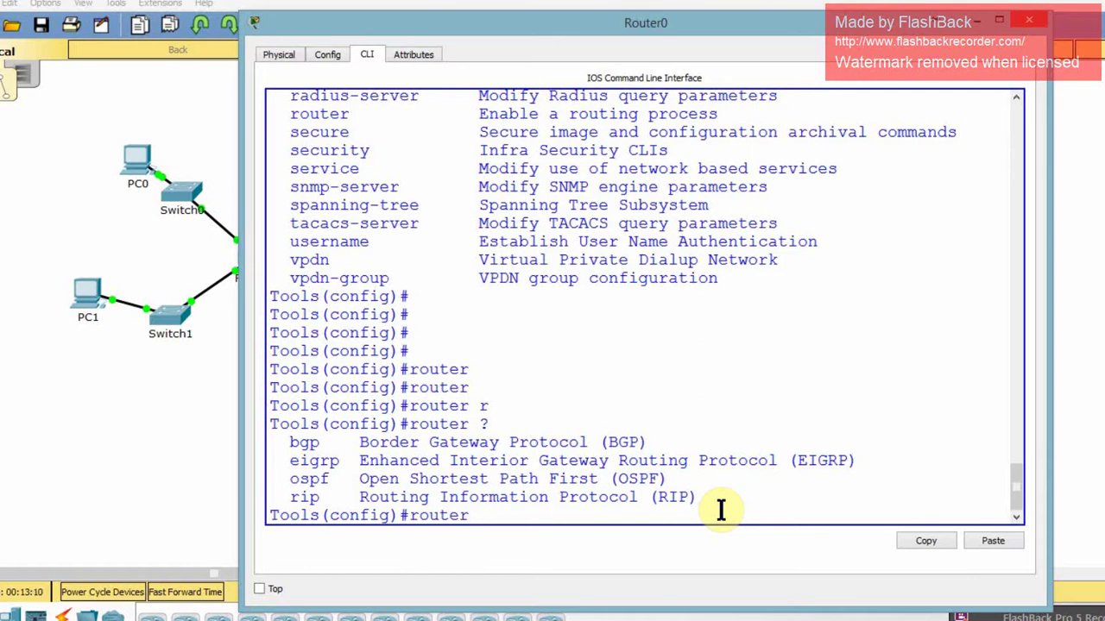
# Submit a bare interface command, producing an incomplete-command error
pyautogui.press('BackSpace')
pyautogui.press('BackSpace')
pyautogui.press('BackSpace')
pyautogui.press('BackSpace')
pyautogui.press('BackSpace')
pyautogui.press('BackSpace')
pyautogui.press('BackSpace')
pyautogui.write('in')
pyautogui.press('Tab')
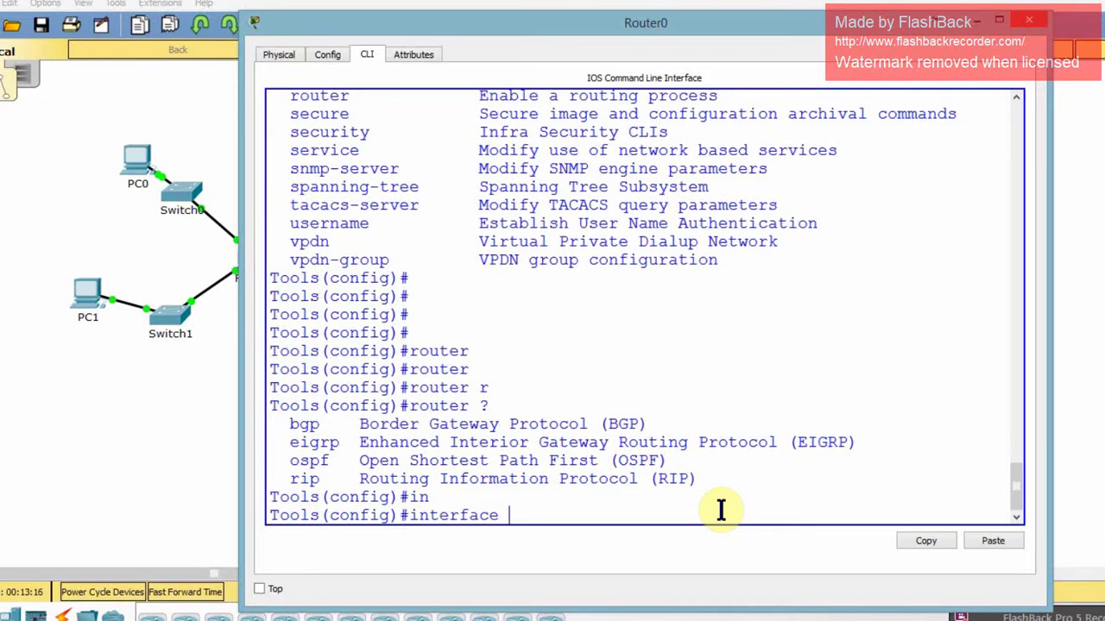
pyautogui.press('Return')
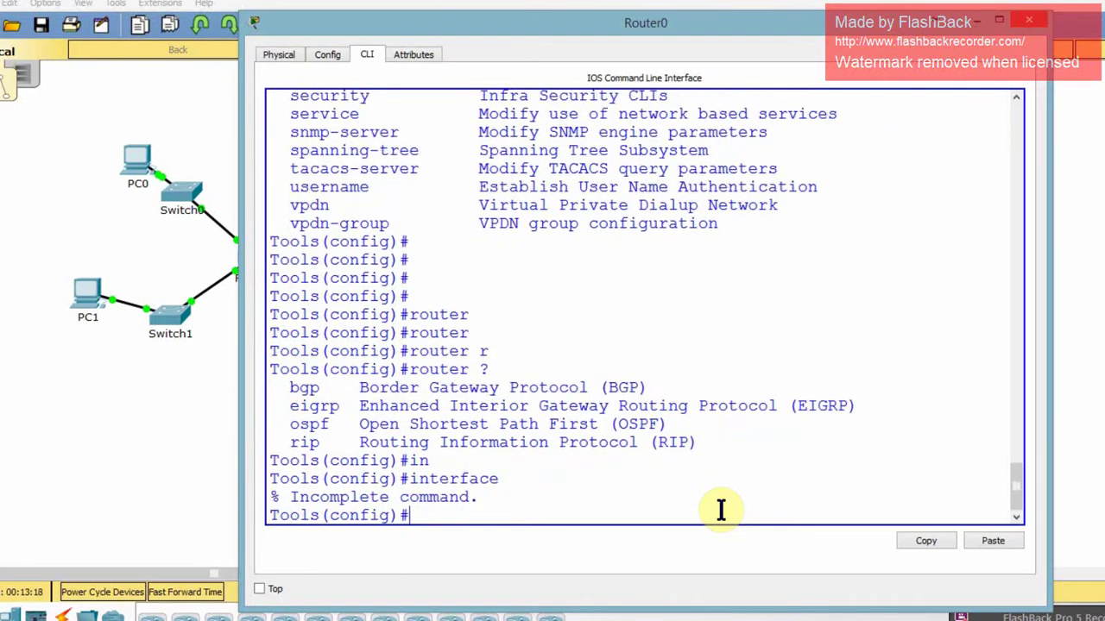
# Browse command history, then list interface types Dot11Radio through range with interface ?
pyautogui.press('Up')
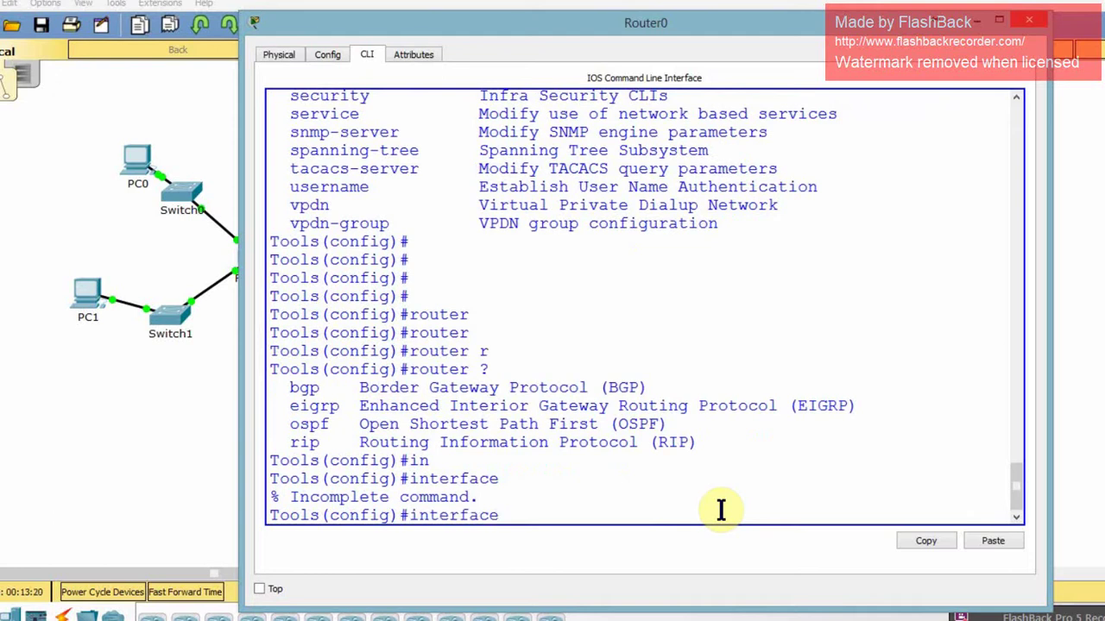
pyautogui.press('Down')
pyautogui.press('Up')
pyautogui.press('Up')
pyautogui.press('Up')
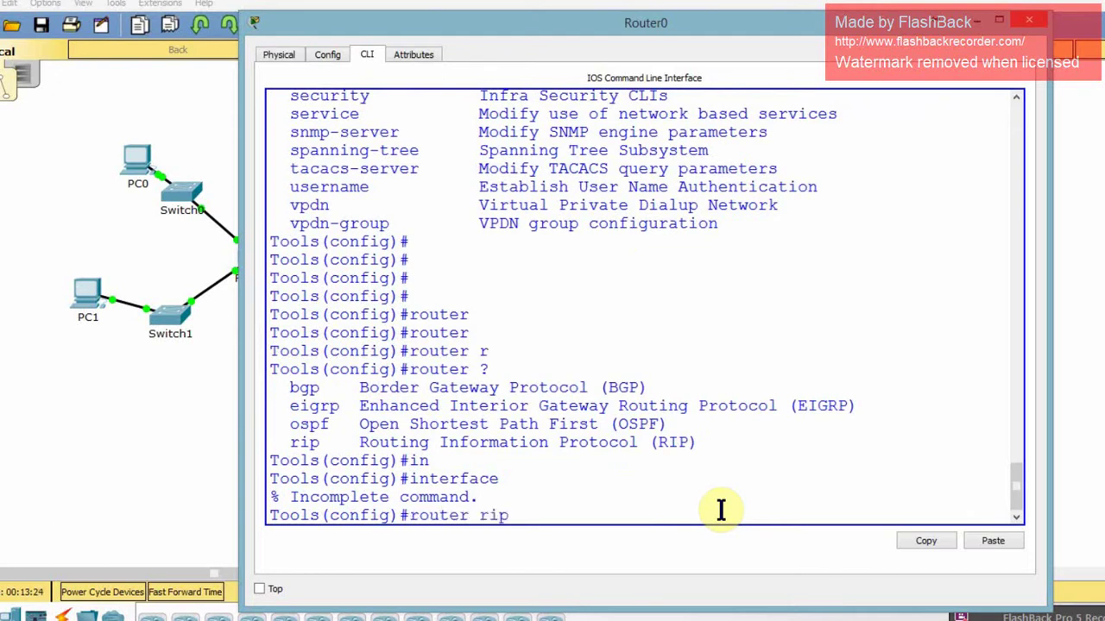
pyautogui.press('Down')
pyautogui.press('Down')
pyautogui.press('Up')
pyautogui.press('Up')
pyautogui.press('Up')
pyautogui.press('Up')
pyautogui.press('Up')
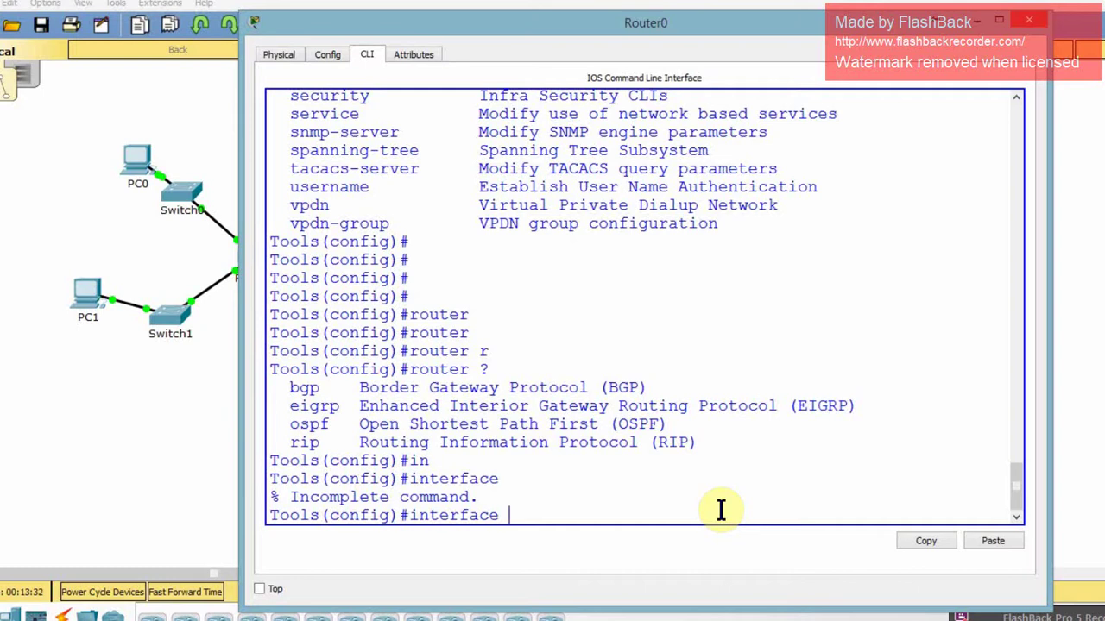
pyautogui.write('?')
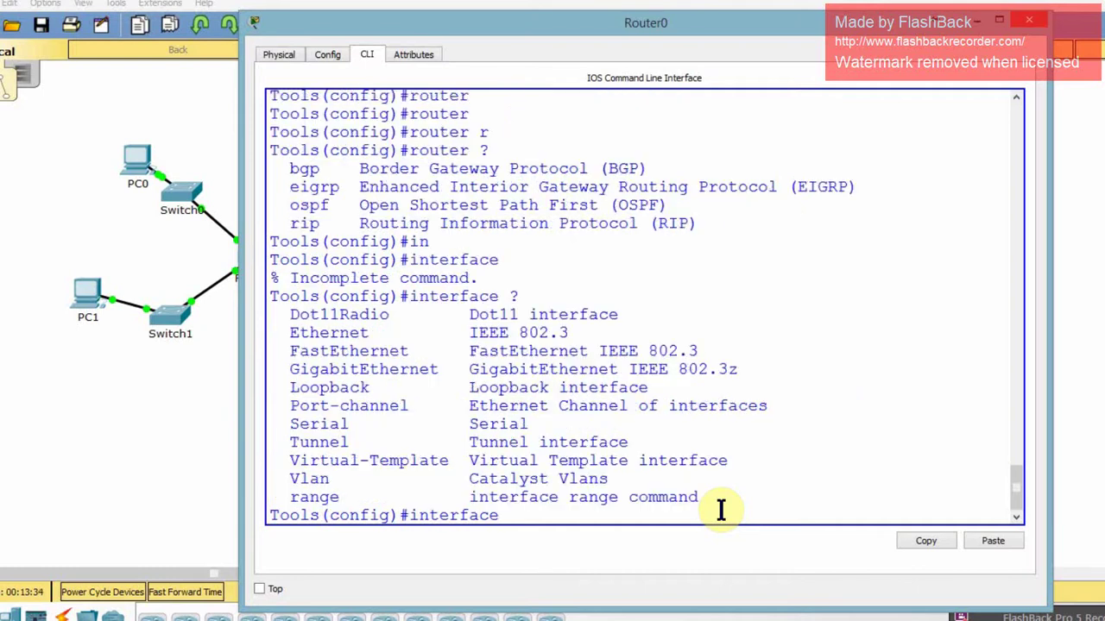
pyautogui.press('Return')
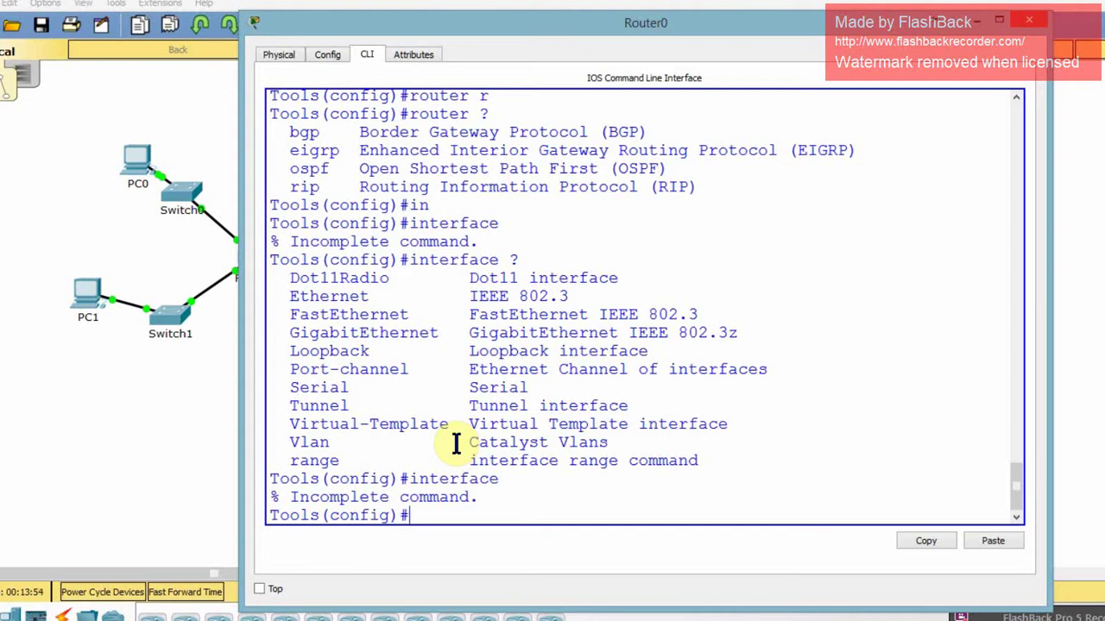
# Enter router rip mode and list RIP subcommands, auto-summary through version, with ?
pyautogui.write('router r')
pyautogui.press('Tab')
pyautogui.press('Return')
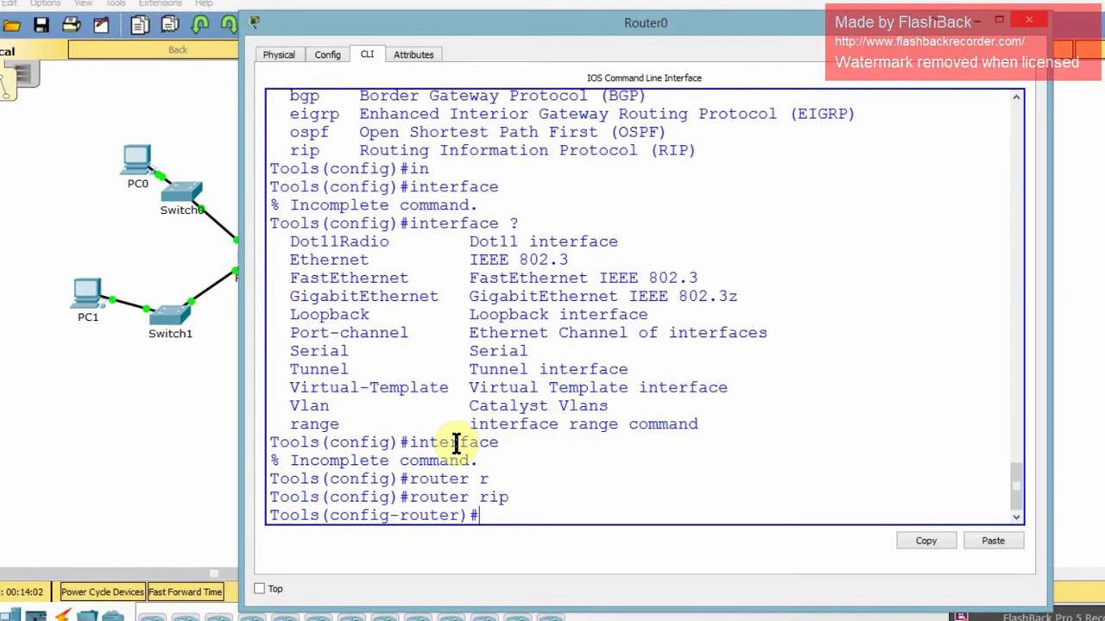
pyautogui.write('?')
pyautogui.press('Return')
pyautogui.press('Return')
pyautogui.press('Return')
pyautogui.press('Return')
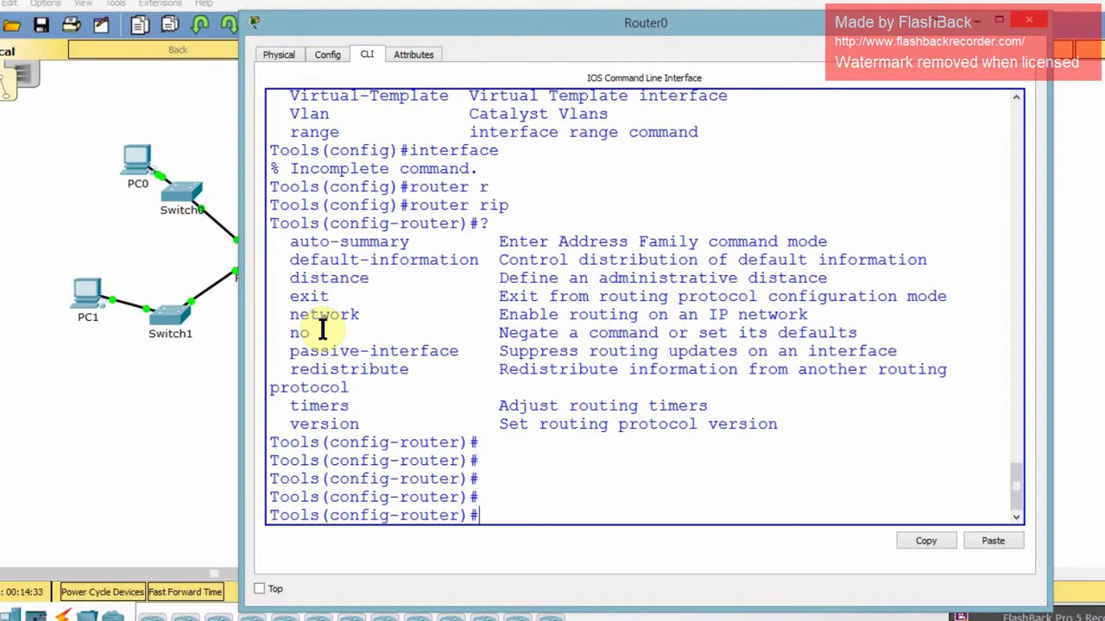
# Submit default-information without arguments and view its help options
pyautogui.write('def')
pyautogui.press('Tab')
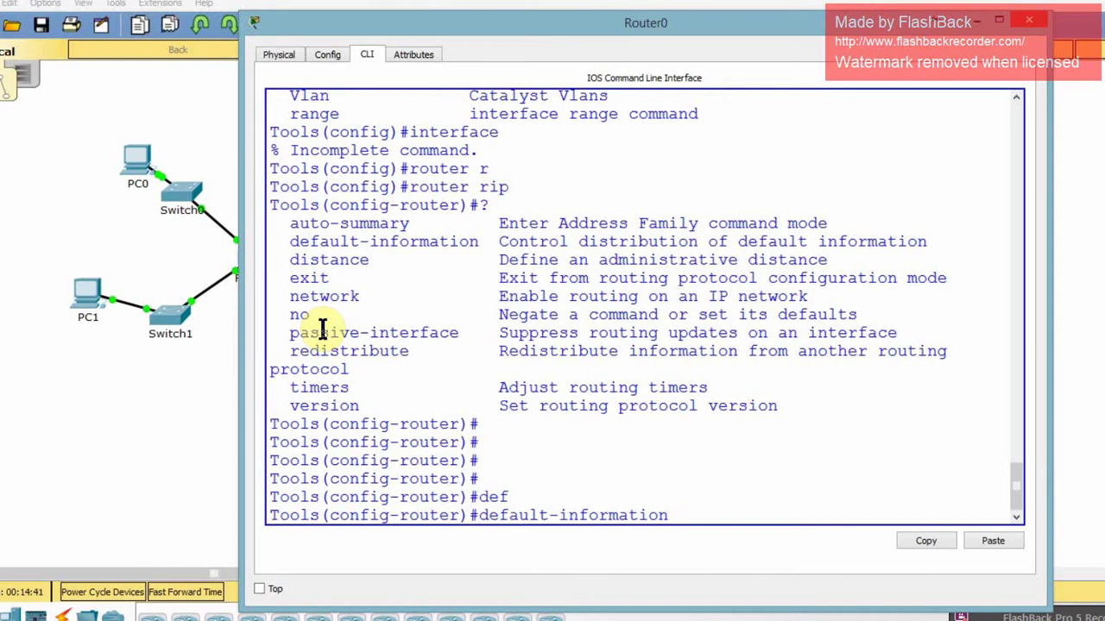
pyautogui.press('Return')
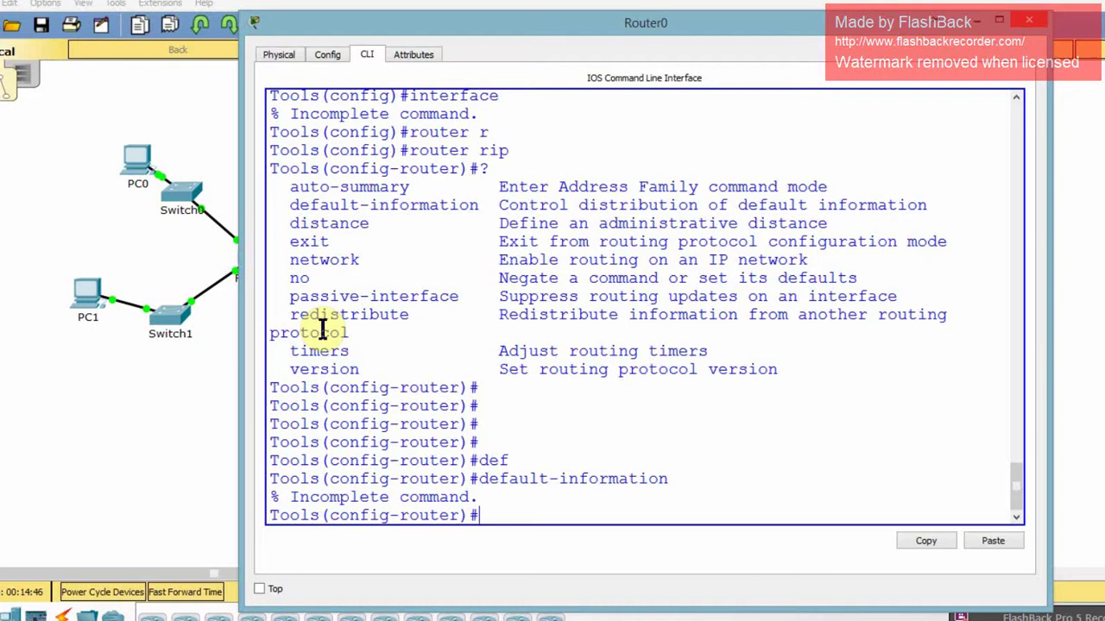
pyautogui.press('Up')
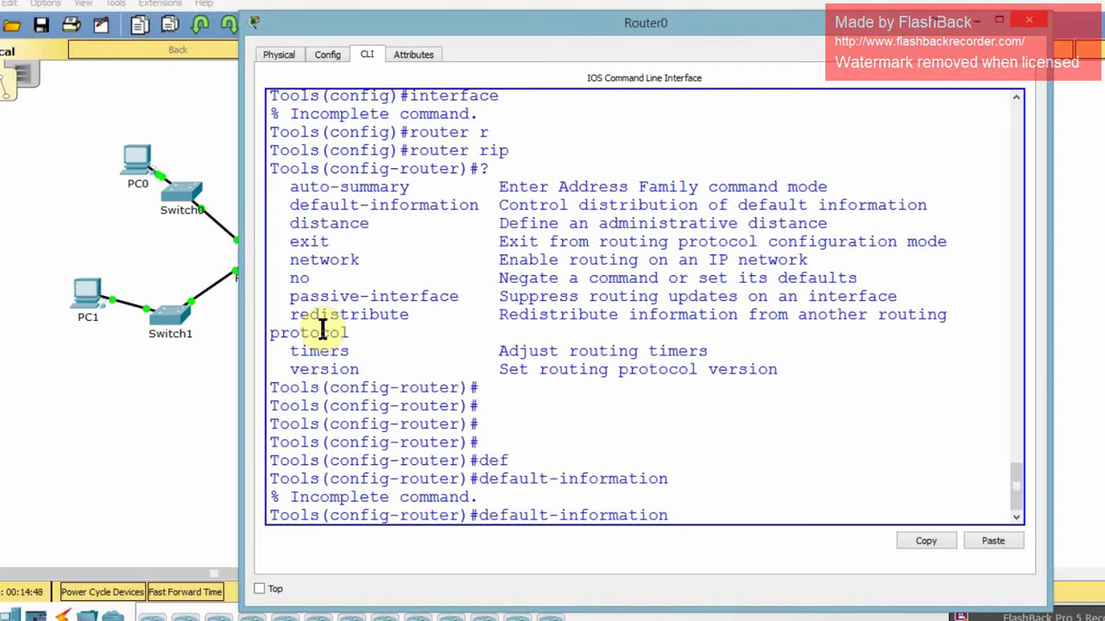
pyautogui.write('?')
pyautogui.press('Return')
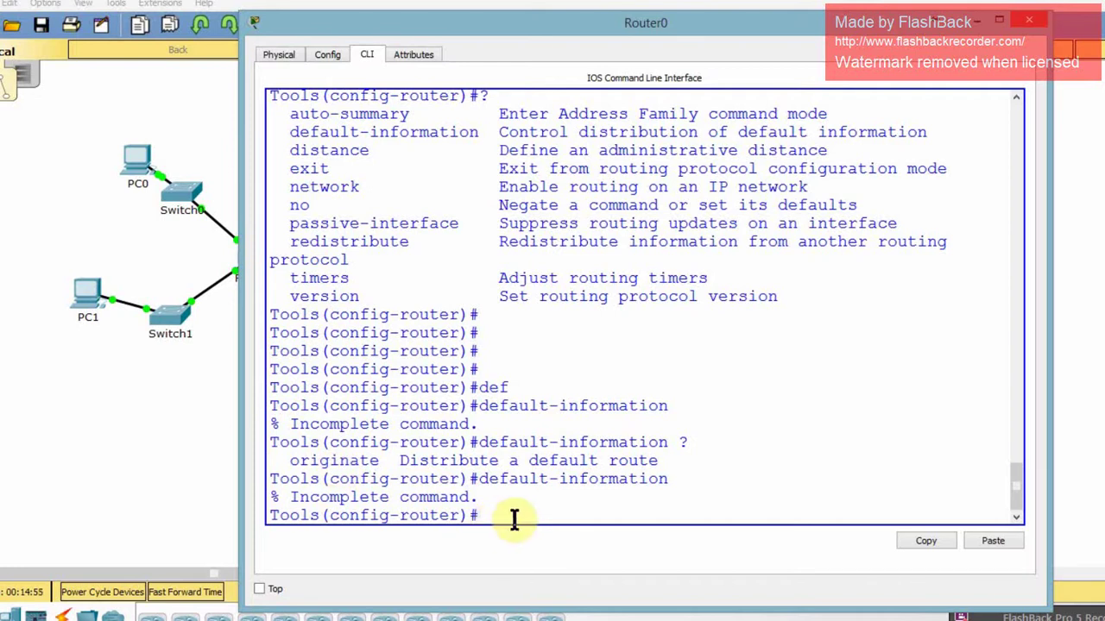
# Apply default-information originate to the RIP process
pyautogui.press('Up')
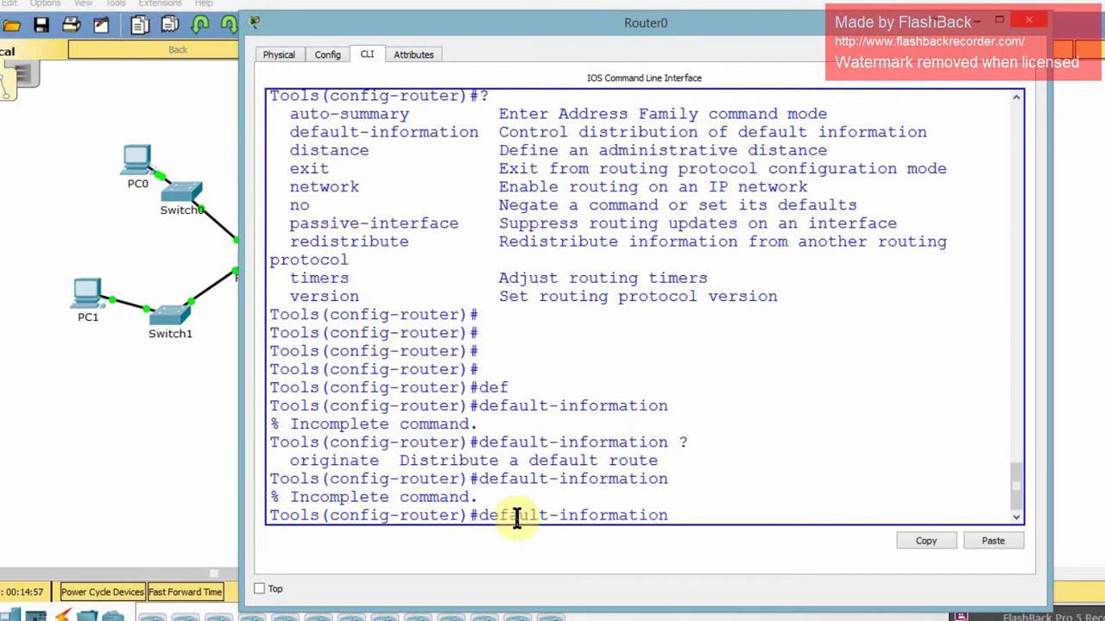
pyautogui.write('o')
pyautogui.press('Tab')
pyautogui.press('Return')
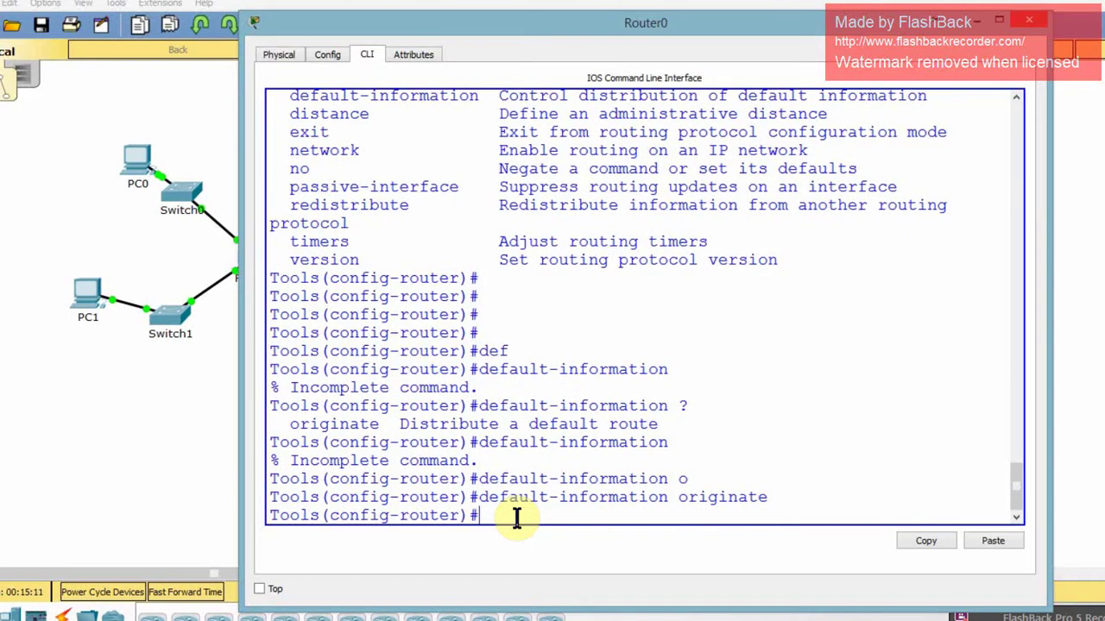
# Remove it again with no default-information originate
pyautogui.press('Up')
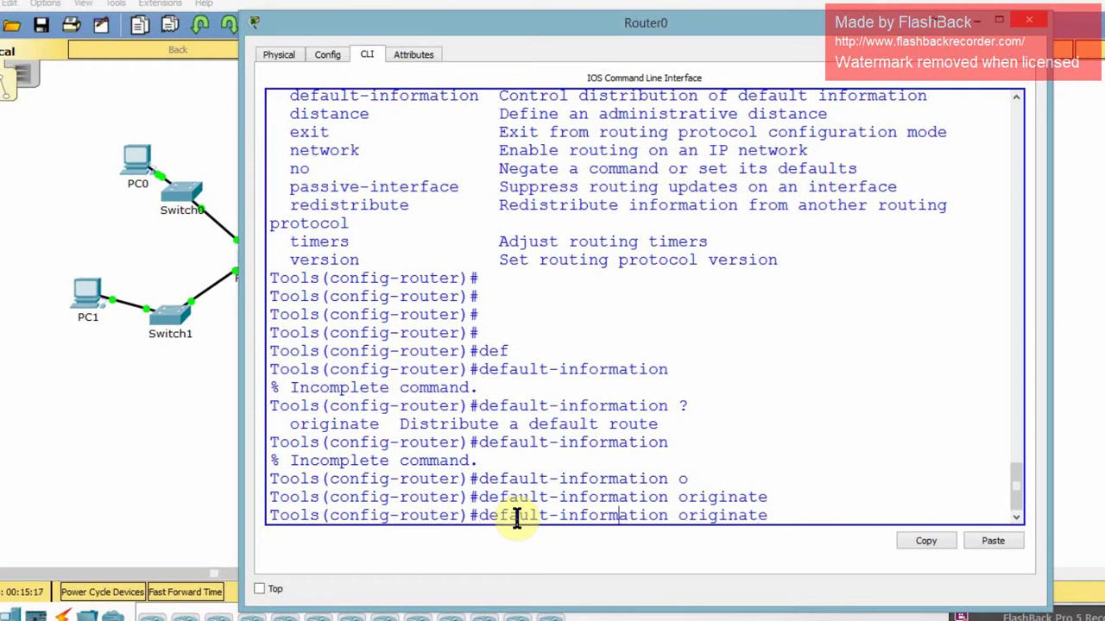
pyautogui.press('Right')
pyautogui.press('Right')
pyautogui.press('Right')
pyautogui.press('Right')
pyautogui.press('Right')
pyautogui.press('Right')
pyautogui.press('Right')
pyautogui.press('Right')
pyautogui.press('Right')
pyautogui.press('Right')
pyautogui.write('no')
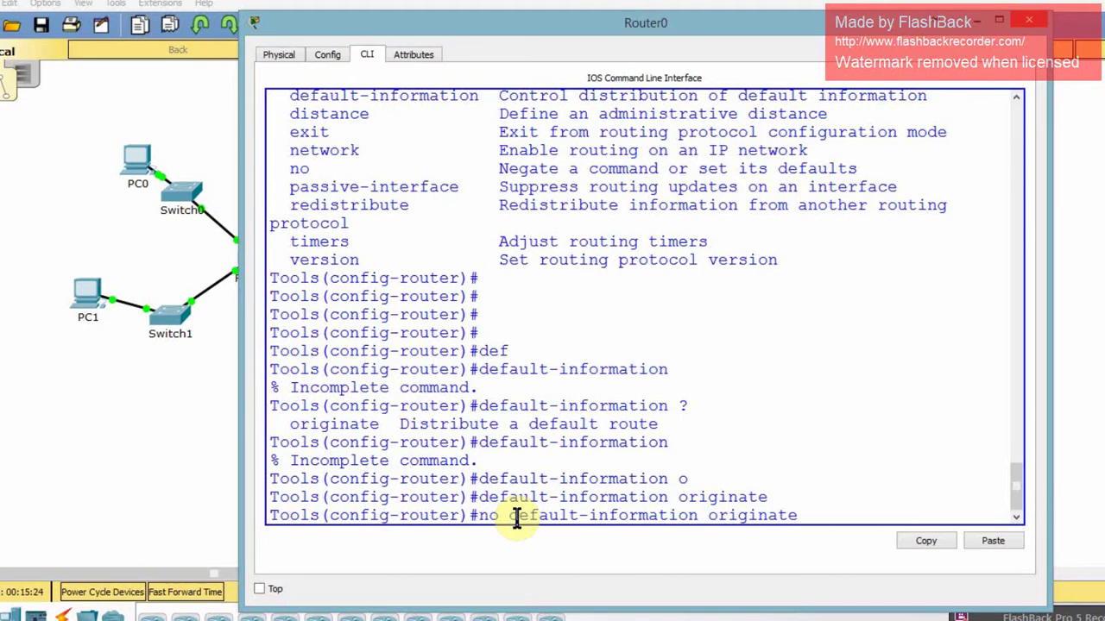
pyautogui.press('Return')
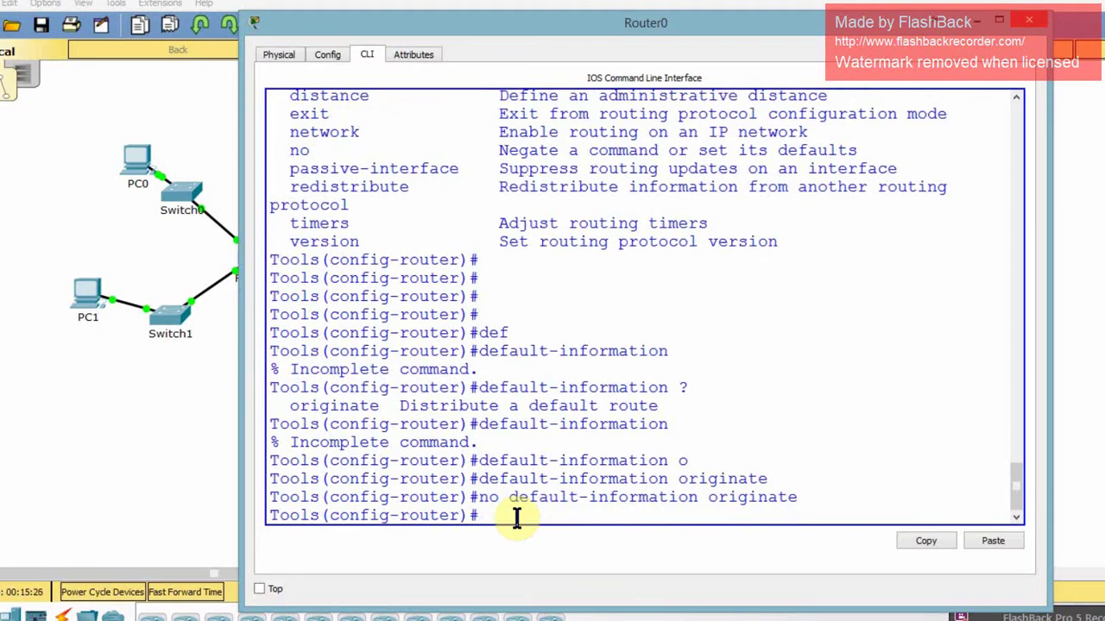
# Recall the earlier default-information command, shorten and correct it, and submit it
pyautogui.press('Up')
pyautogui.press('Up')
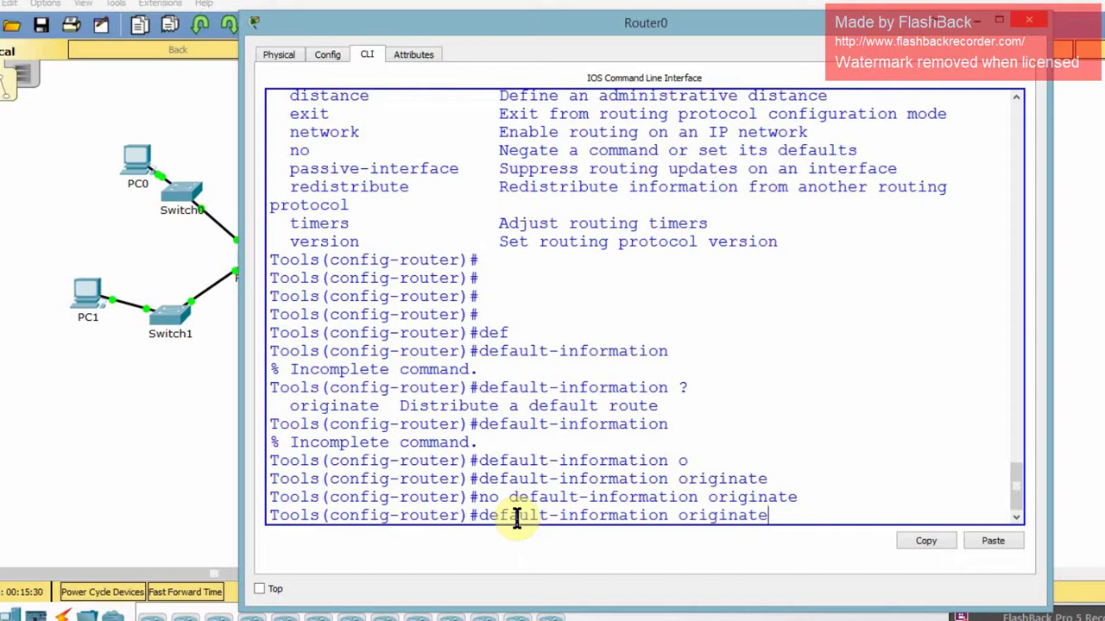
pyautogui.press('BackSpace')
pyautogui.press('BackSpace')
pyautogui.press('BackSpace')
pyautogui.press('BackSpace')
pyautogui.press('BackSpace')
pyautogui.press('BackSpace')
pyautogui.press('BackSpace')
pyautogui.press('BackSpace')
pyautogui.press('BackSpace')
pyautogui.press('BackSpace')
pyautogui.press('BackSpace')
pyautogui.press('BackSpace')
pyautogui.press('BackSpace')
pyautogui.press('BackSpace')
pyautogui.press('BackSpace')
pyautogui.press('BackSpace')
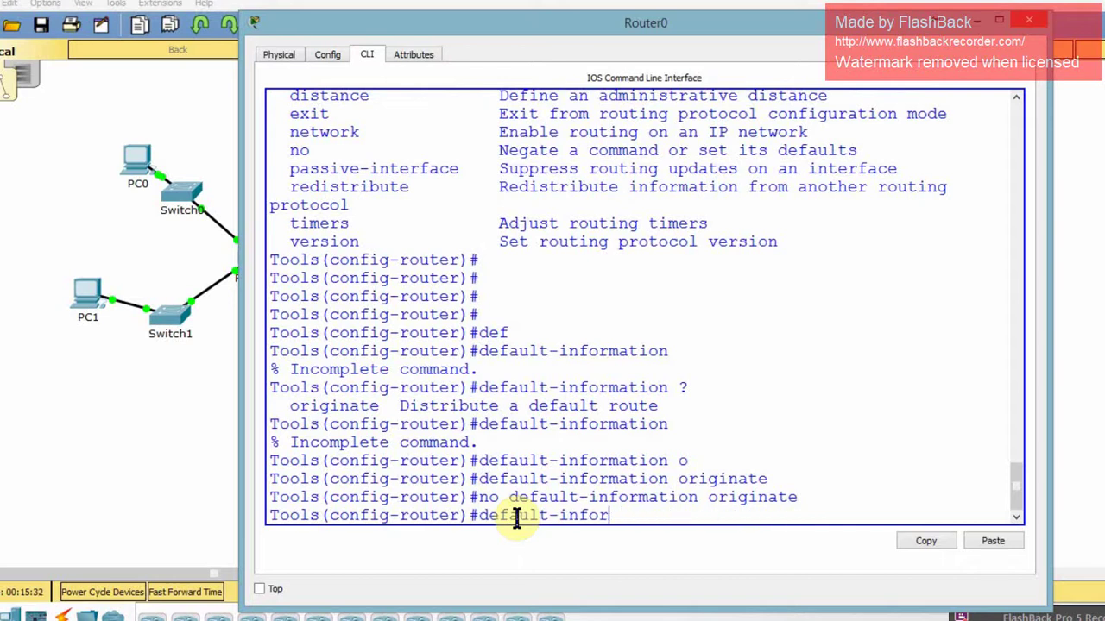
pyautogui.press('BackSpace')
pyautogui.press('BackSpace')
pyautogui.write('r')
pyautogui.press('Tab')
pyautogui.press('Tab')
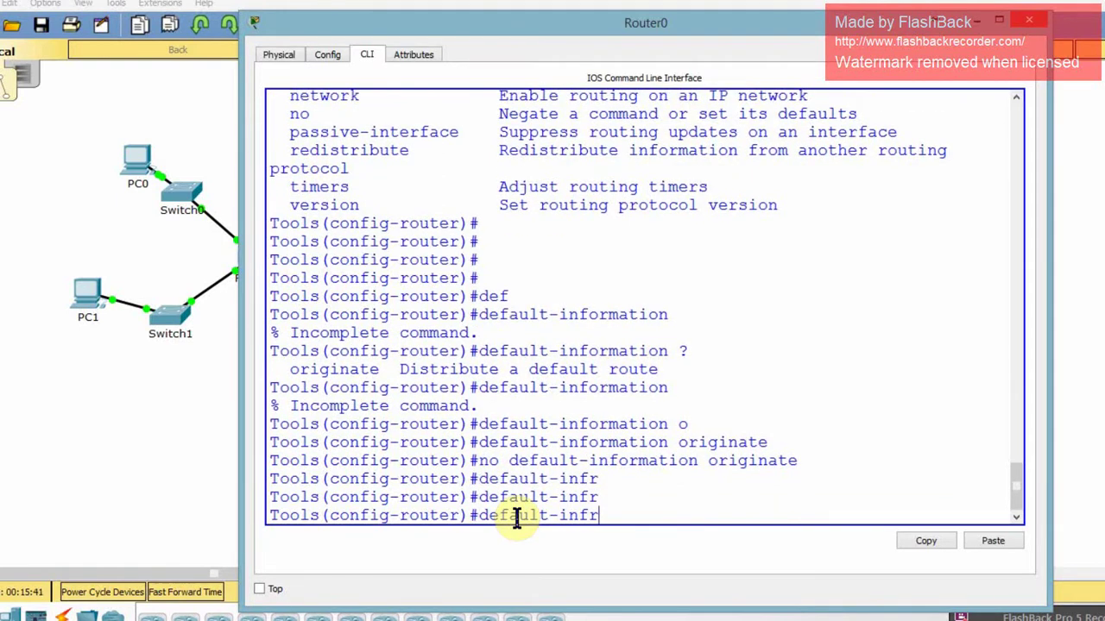
pyautogui.press('BackSpace')
pyautogui.write('o')
pyautogui.press('Tab')
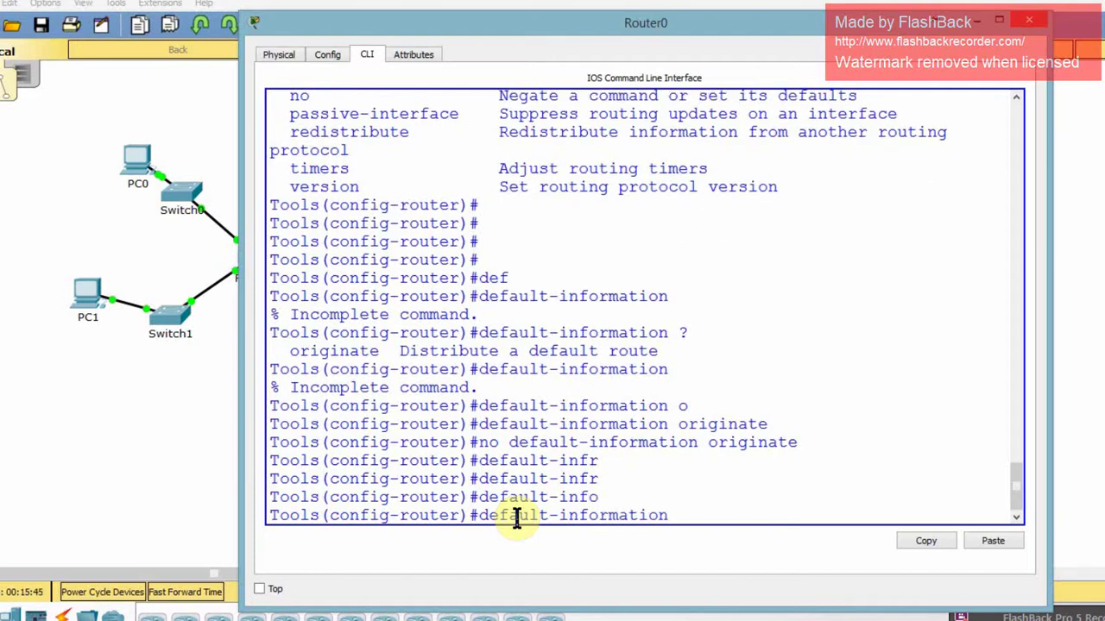
pyautogui.press('Return')
# Enter 'no auto-summary' to disable RIP automatic summarization, correcting the typo
pyautogui.write('no au')
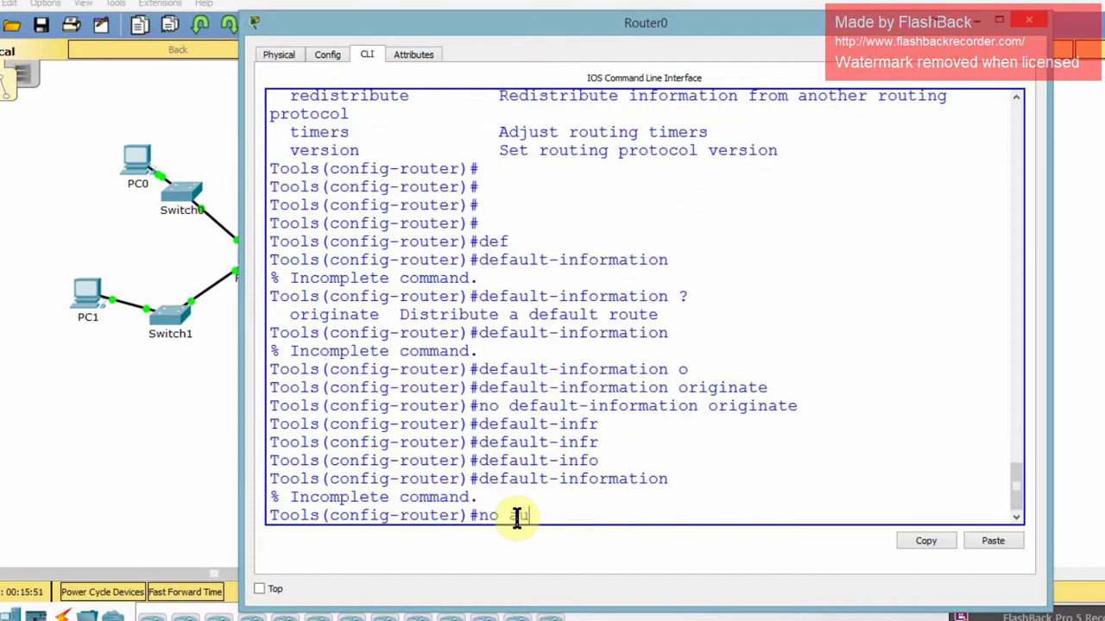
pyautogui.press('Tab')
pyautogui.press('BackSpace')
pyautogui.press('BackSpace')
pyautogui.press('BackSpace')
pyautogui.press('BackSpace')
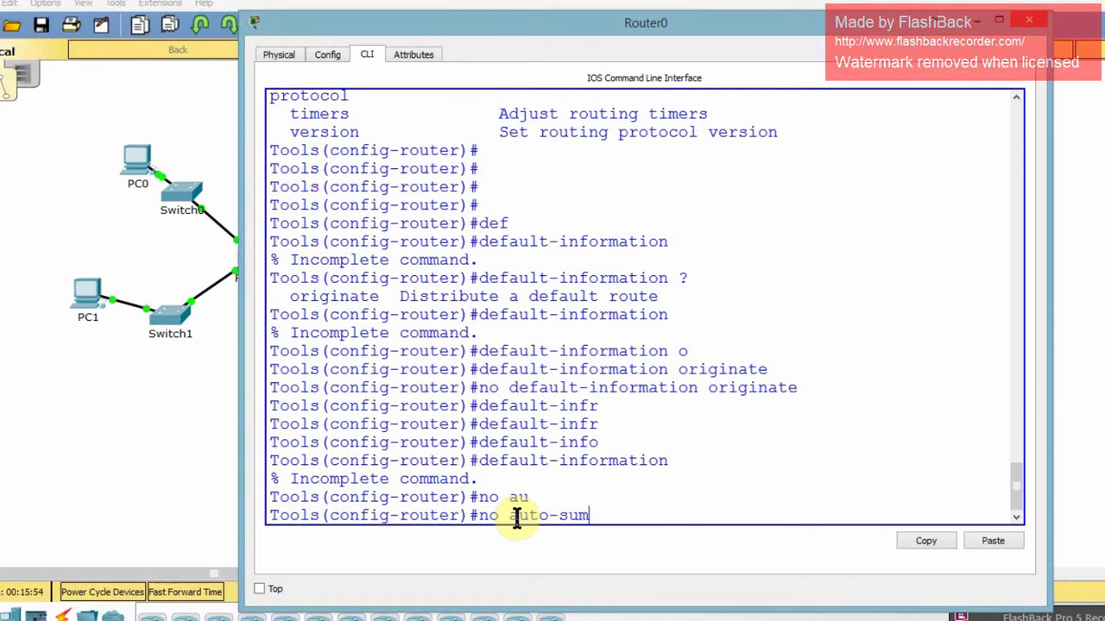
pyautogui.write('u')
pyautogui.press('Tab')
pyautogui.press('Tab')
pyautogui.press('Tab')
pyautogui.press('BackSpace')
pyautogui.press('BackSpace')
pyautogui.press('BackSpace')
pyautogui.press('BackSpace')
pyautogui.press('BackSpace')
pyautogui.press('BackSpace')
pyautogui.press('BackSpace')
pyautogui.press('BackSpace')
pyautogui.press('BackSpace')
pyautogui.press('BackSpace')
pyautogui.press('BackSpace')
pyautogui.press('BackSpace')
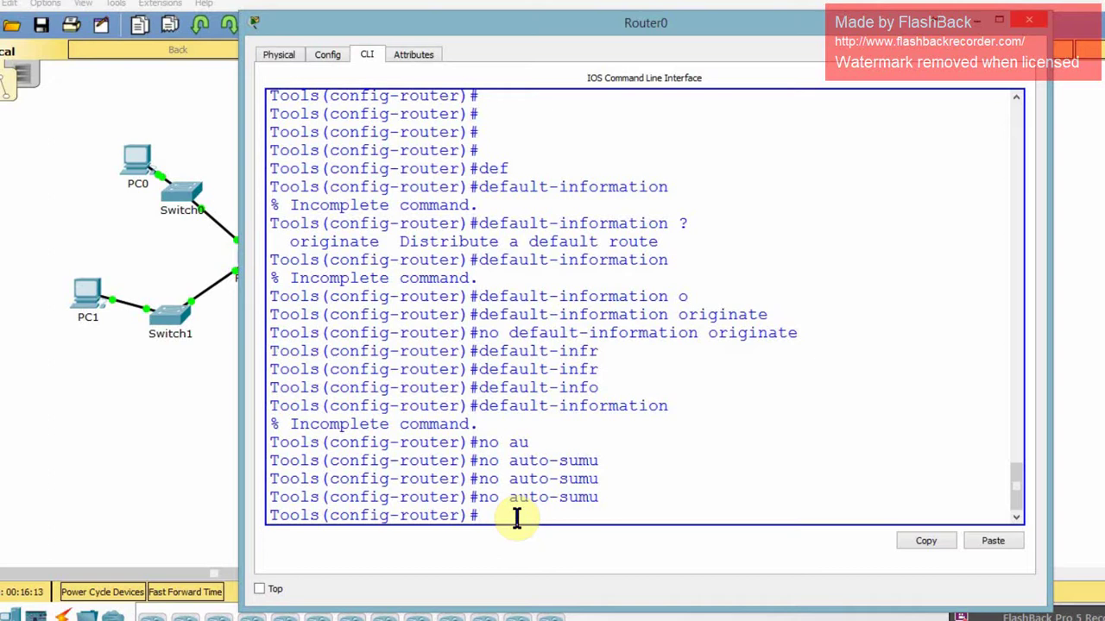
# Exit configuration mode with Ctrl+Z and run 'show ip protocols'
pyautogui.write('e')
pyautogui.press('BackSpace')
pyautogui.write('Z')
pyautogui.press('BackSpace')
pyautogui.hotkey('ctrl', 'z')
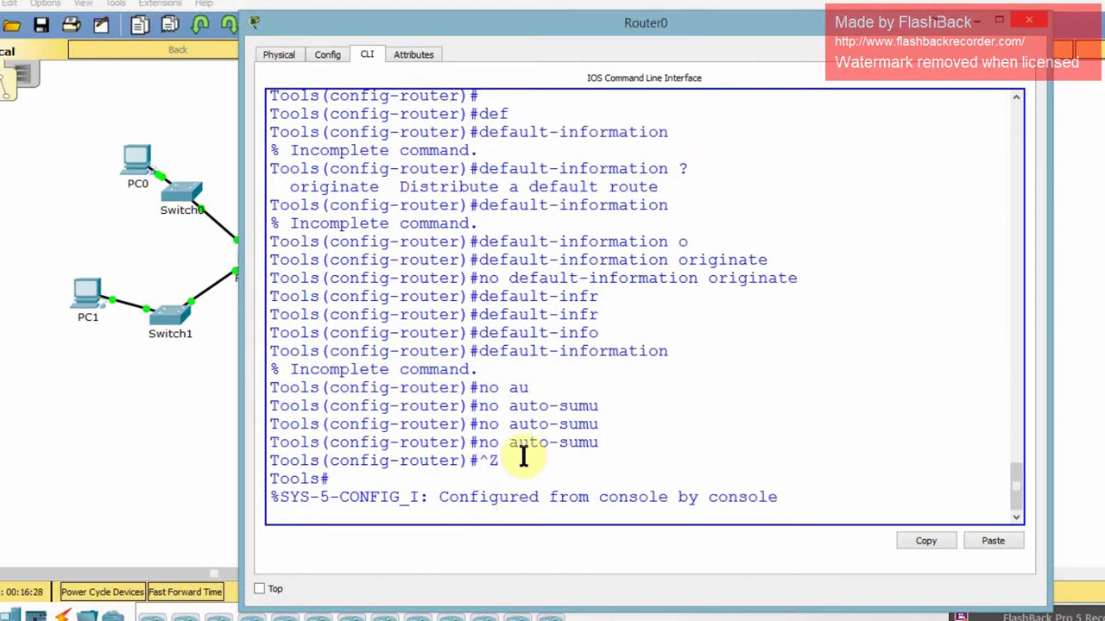
pyautogui.press('Return')
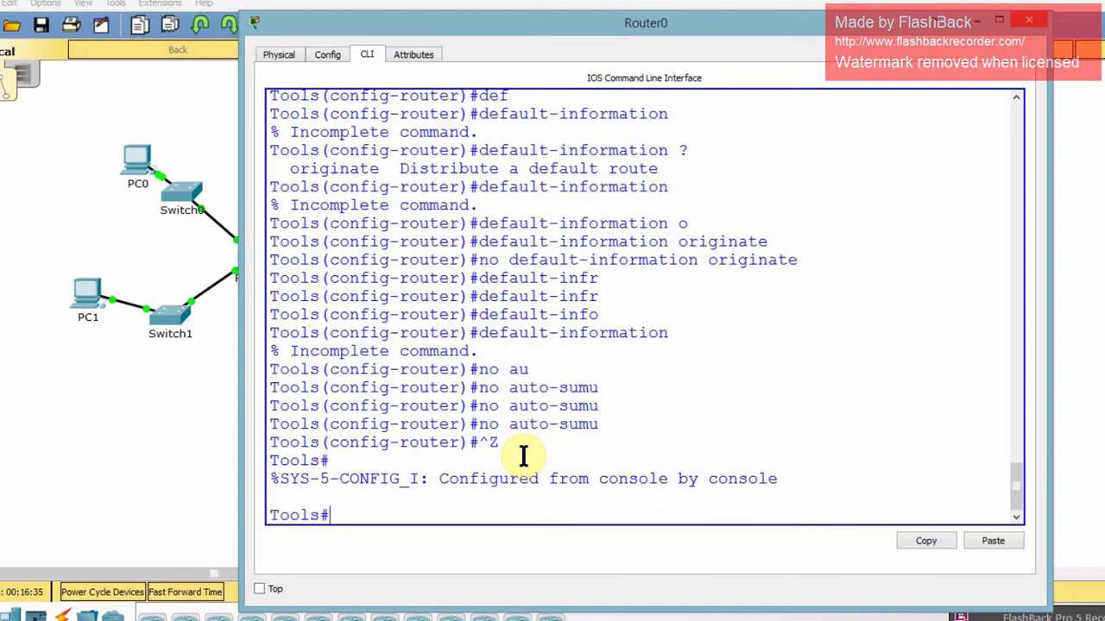
pyautogui.write('show ip pr')
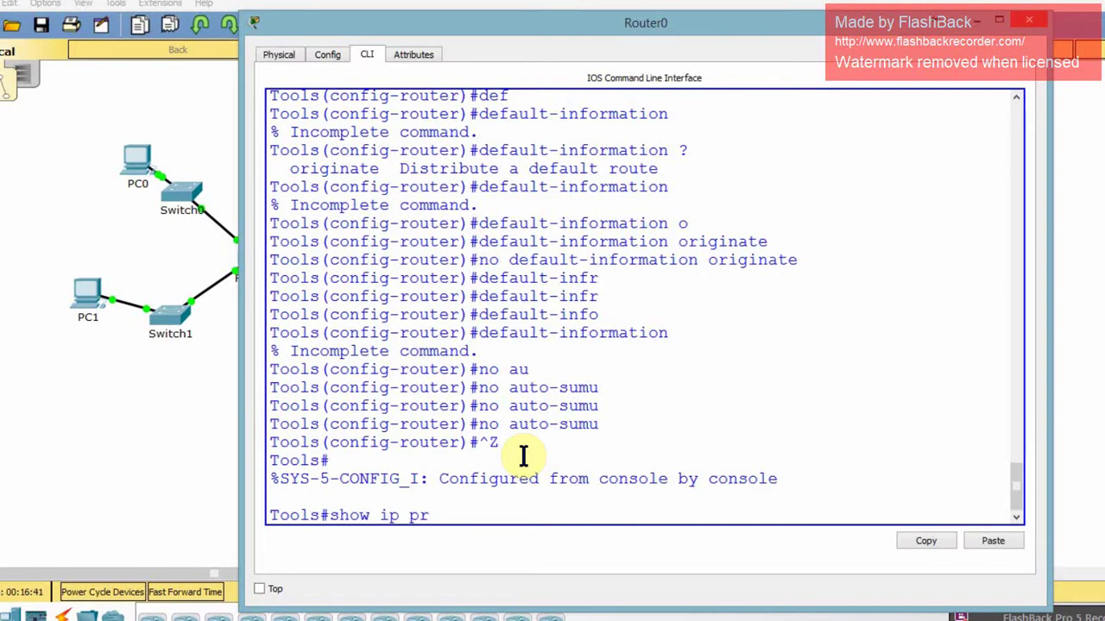
pyautogui.press('Tab')
pyautogui.press('Return')
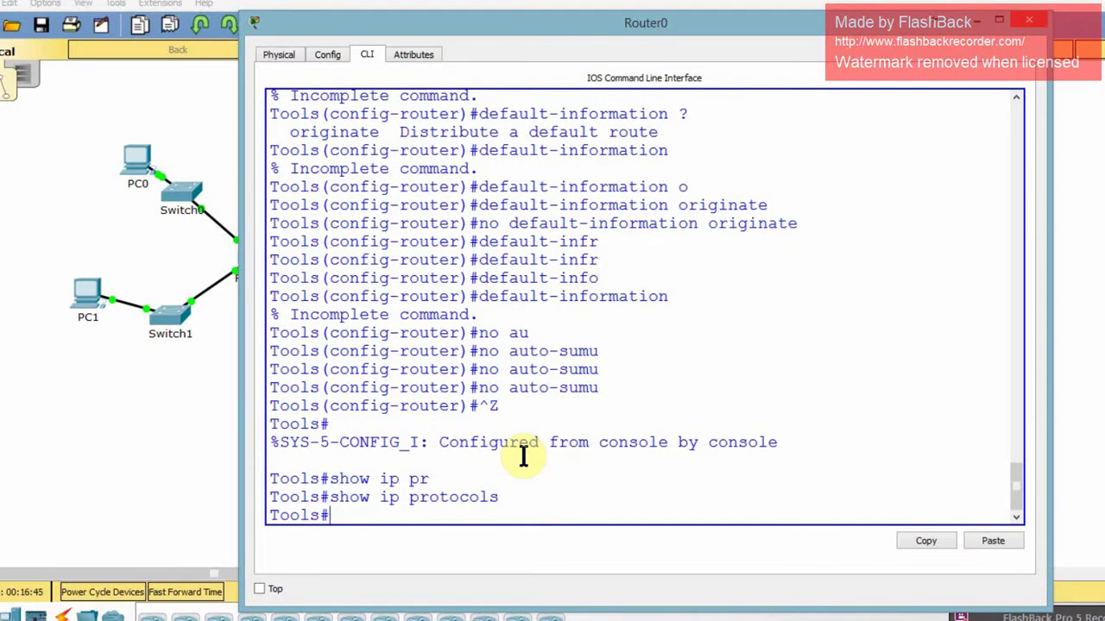
# Enter global configuration with 'conf t' and start the RIP routing process
pyautogui.write('router')
pyautogui.press('BackSpace')
pyautogui.press('BackSpace')
pyautogui.press('BackSpace')
pyautogui.press('BackSpace')
pyautogui.press('BackSpace')
pyautogui.press('BackSpace')
pyautogui.write('conf t')
pyautogui.press('Return')
pyautogui.write('router rip')
pyautogui.press('Return')
# Add networks 192.168.10.0 and 192.168.20.0 to the RIP process
pyautogui.write('netw')
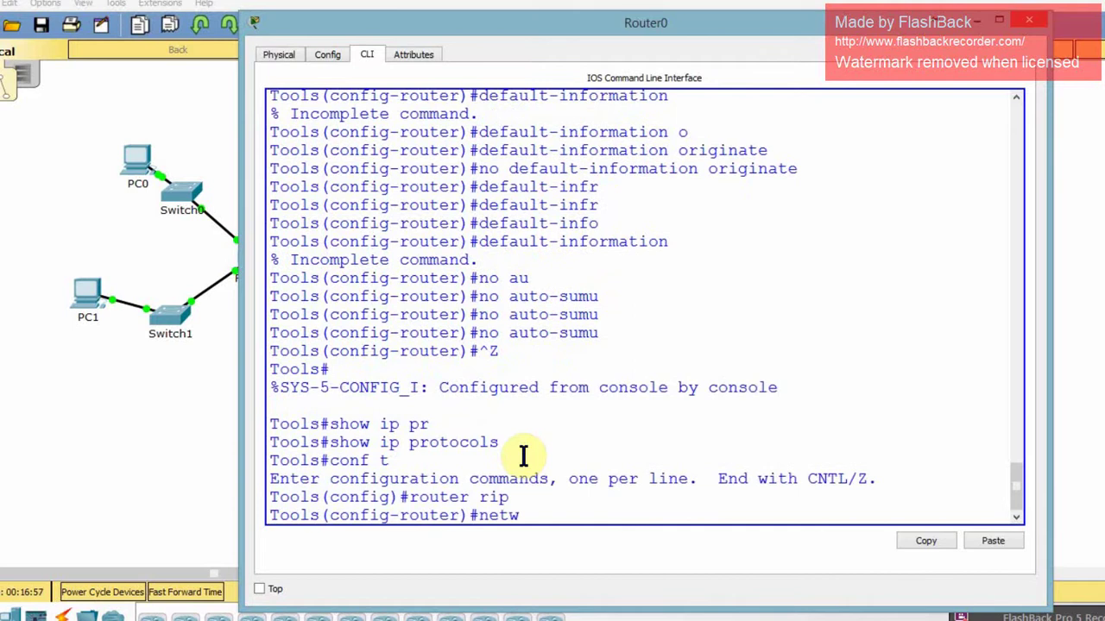
pyautogui.write('ork 192.168.10.0')
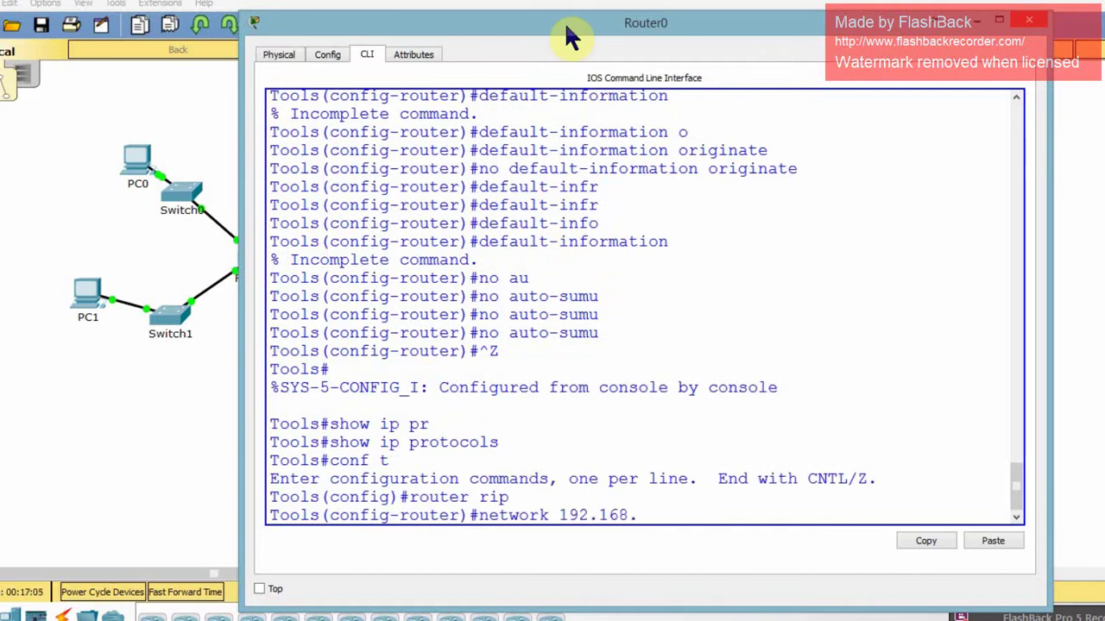
pyautogui.press('Return')
pyautogui.press('Up')
pyautogui.press('BackSpace')
pyautogui.press('BackSpace')
pyautogui.press('BackSpace')
pyautogui.press('BackSpace')
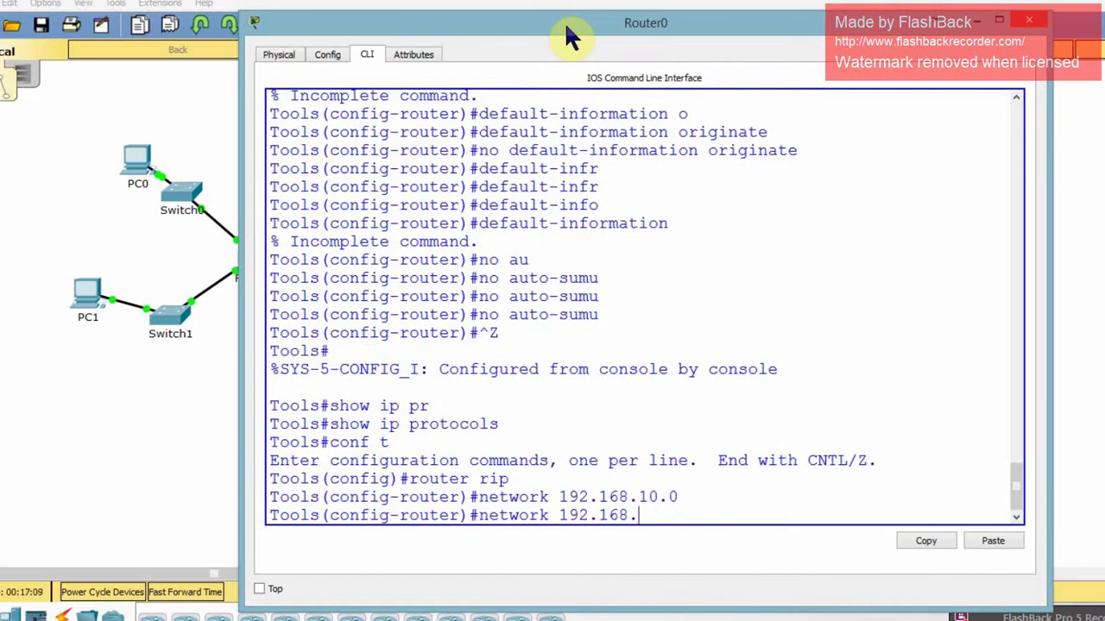
pyautogui.write('20.0')
pyautogui.press('Return')
pyautogui.press('Return')
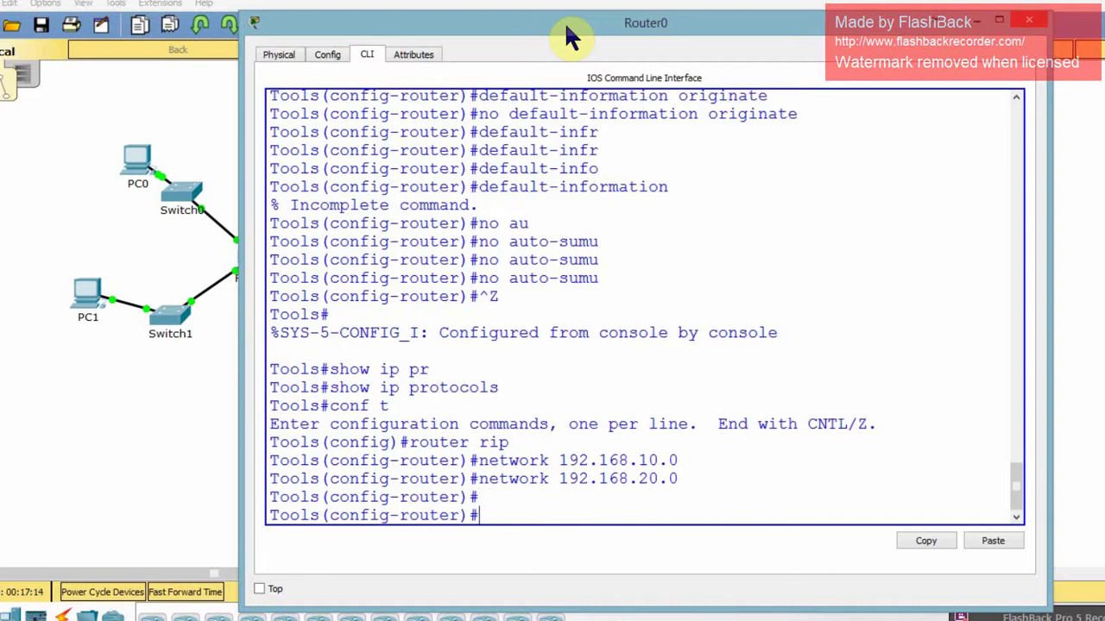
# Leave configuration mode with 'end' and run 'show ip protocols'
pyautogui.write('end')
pyautogui.press('Return')
pyautogui.write('s#s')
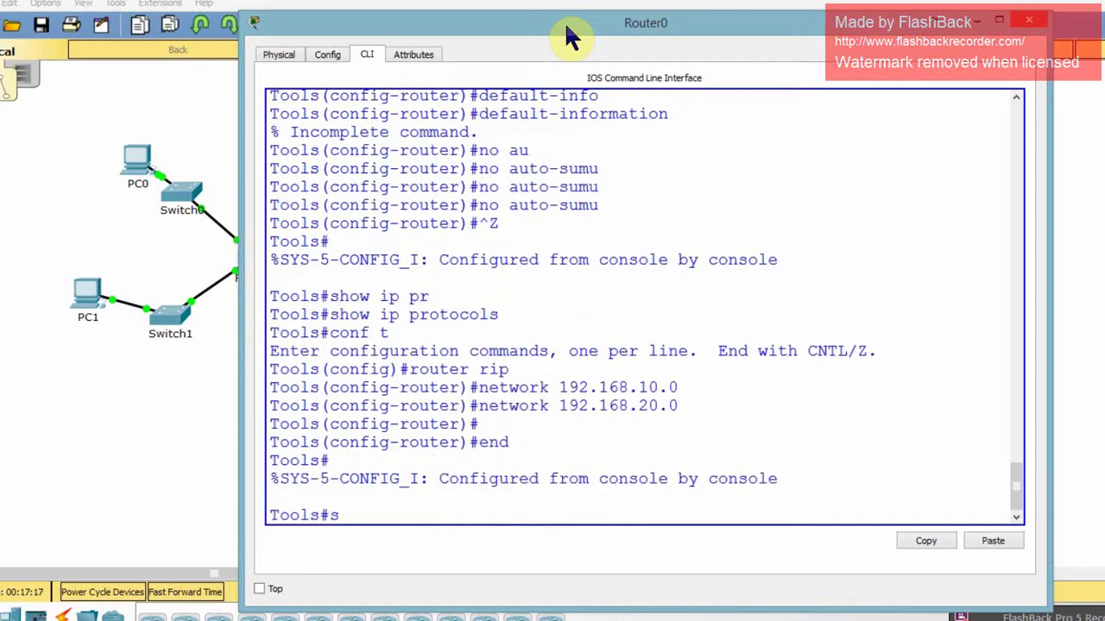
pyautogui.write('how ip pr')
pyautogui.write('o')
pyautogui.press('Tab')
pyautogui.press('Return')
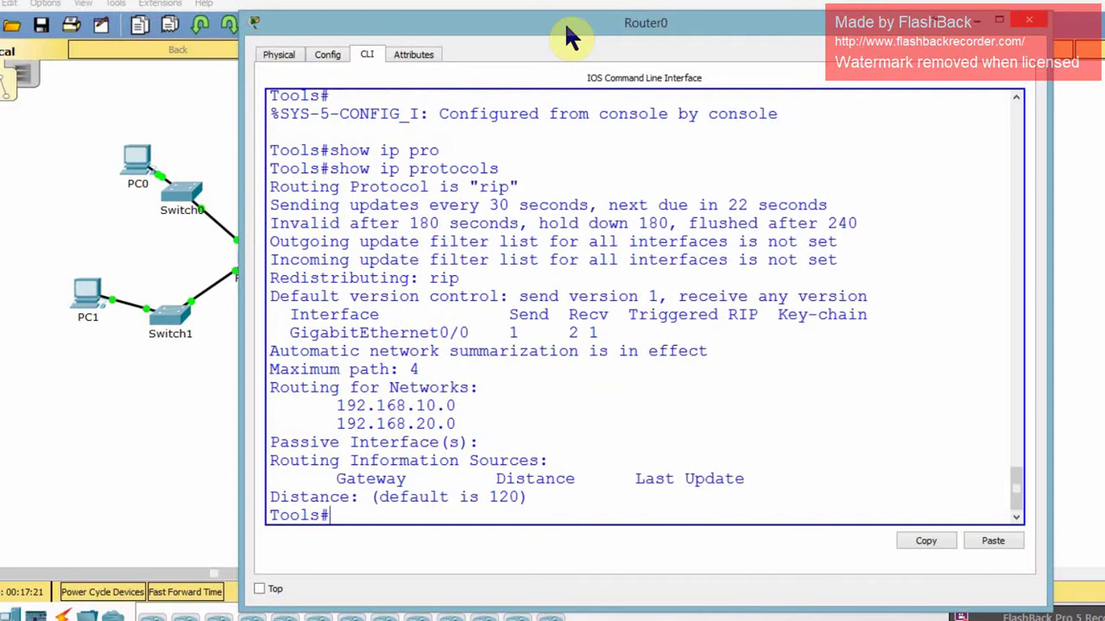
# Widen and reposition the Router0 console, then highlight the automatic network summarization line
pyautogui.moveTo(239, 314); pyautogui.dragTo(121, 314)
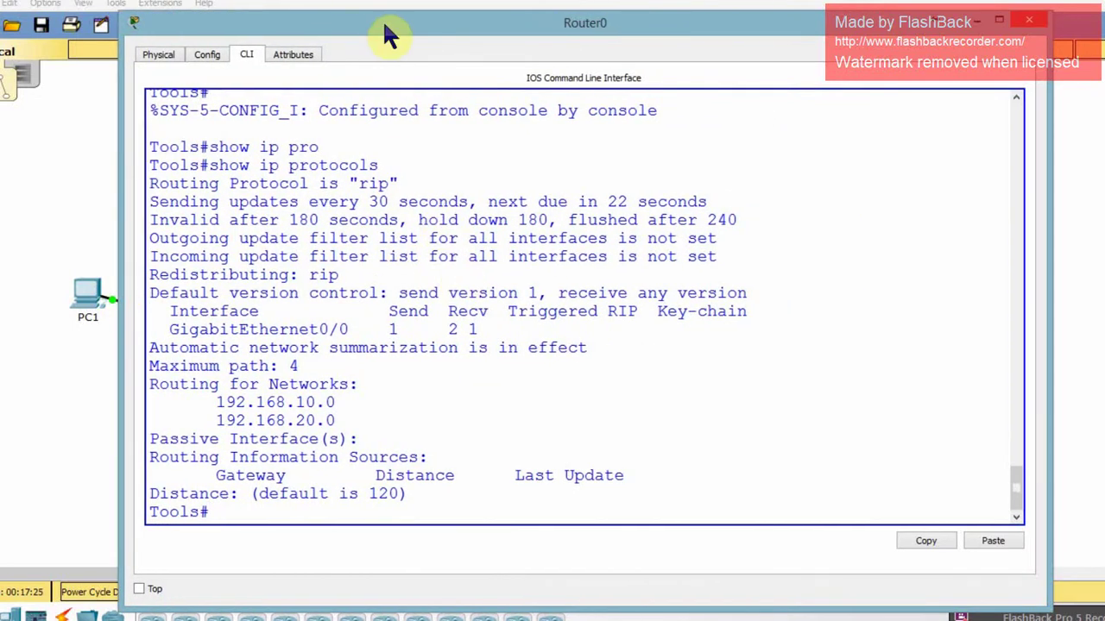
pyautogui.click(386, 22)
pyautogui.moveTo(386, 26); pyautogui.dragTo(421, 35)
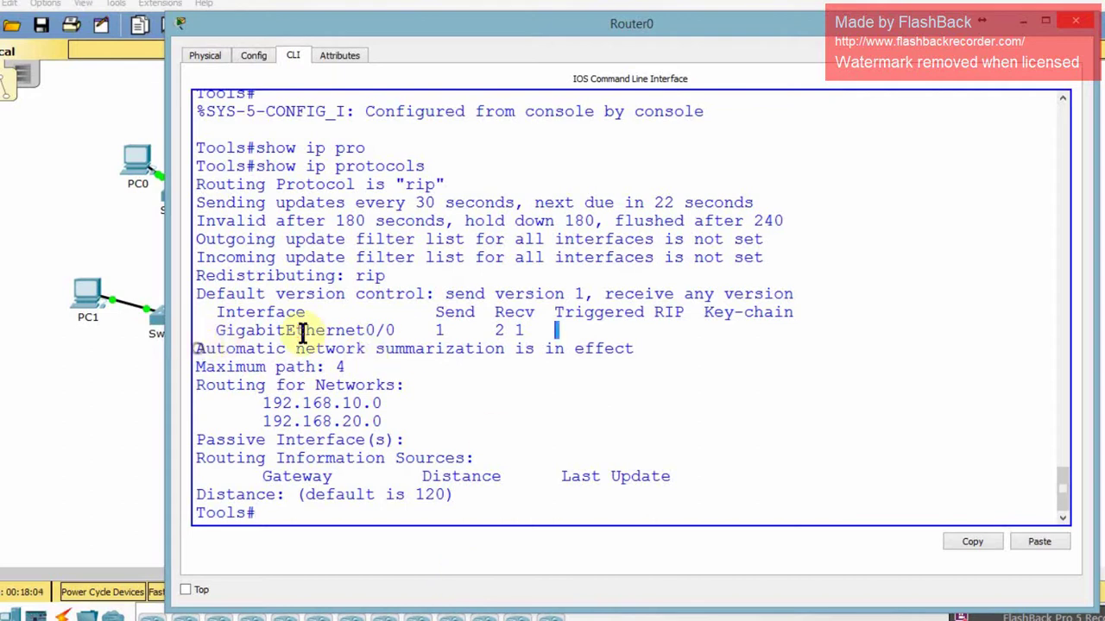
pyautogui.moveTo(196, 348); pyautogui.dragTo(641, 342)
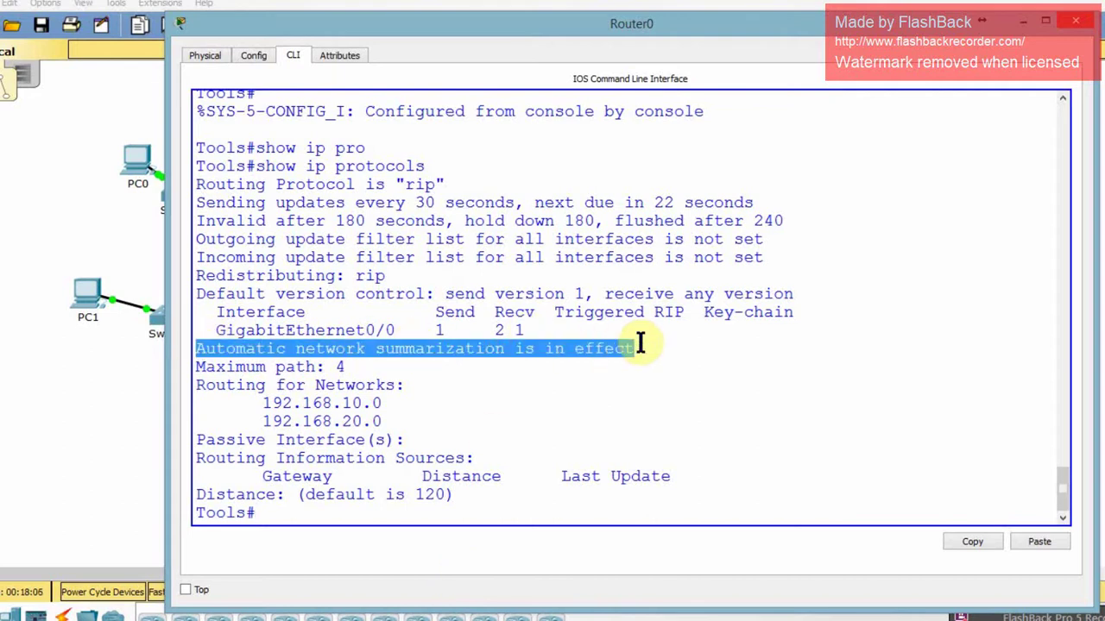
pyautogui.click(455, 349)
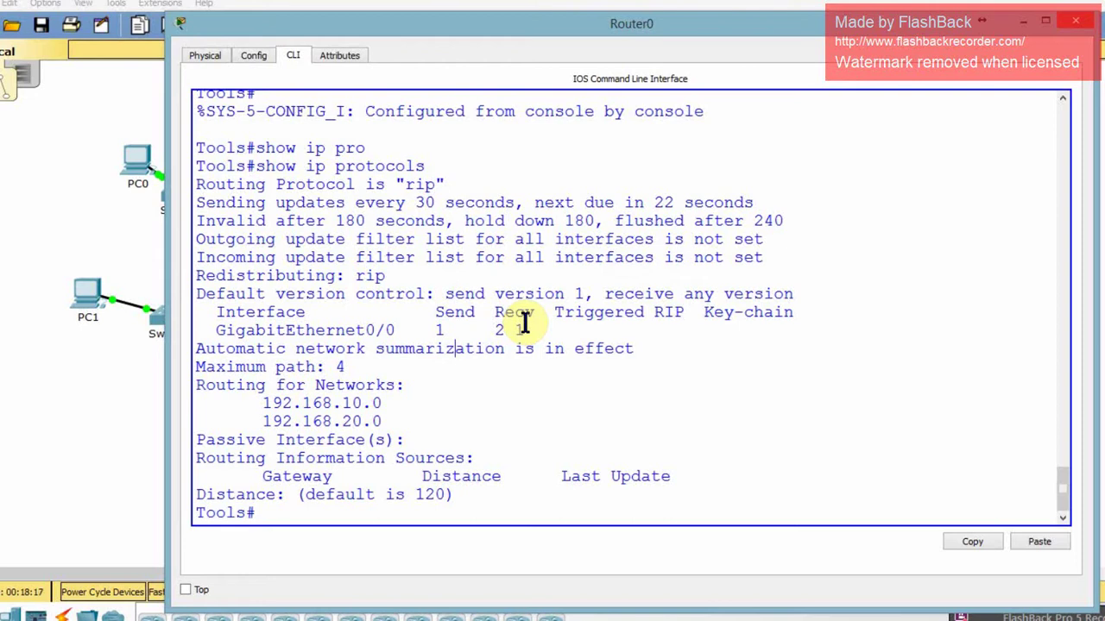
# Run 'show ip interface' and scroll through its output
pyautogui.click(287, 514)
pyautogui.write('show ip inter')
pyautogui.press('Tab')
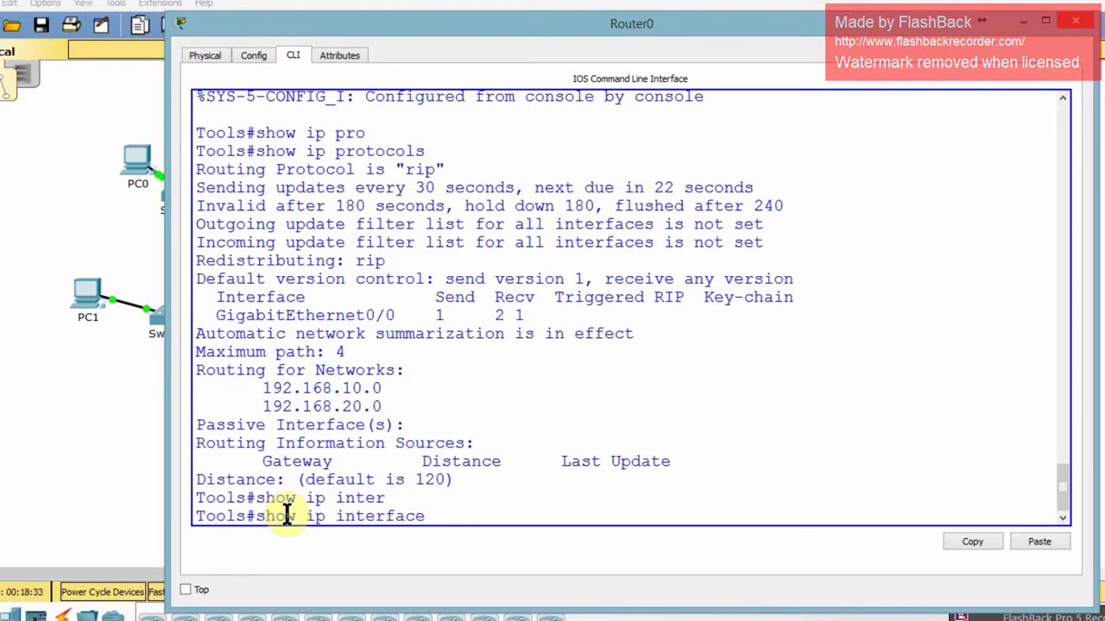
pyautogui.press('Return')
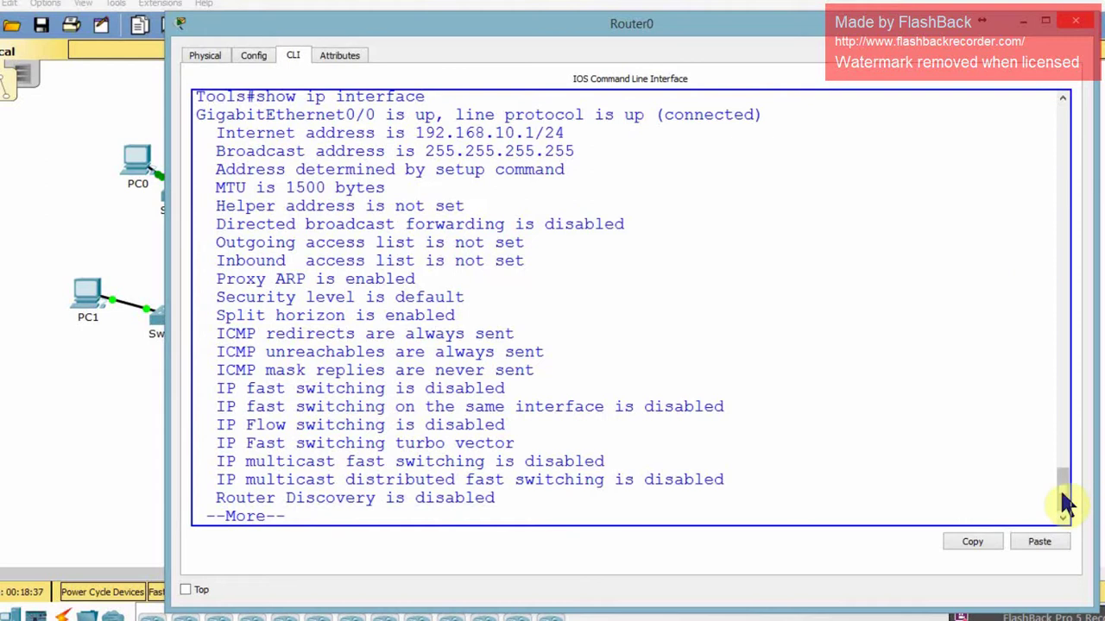
pyautogui.moveTo(1064, 503)
pyautogui.mouseDown()
pyautogui.moveTo(1062, 468)
pyautogui.moveTo(1064, 502)
pyautogui.mouseUp()
# Run 'show ip interface brief' to list each interface's address and status
pyautogui.press('Up')
pyautogui.write('b')
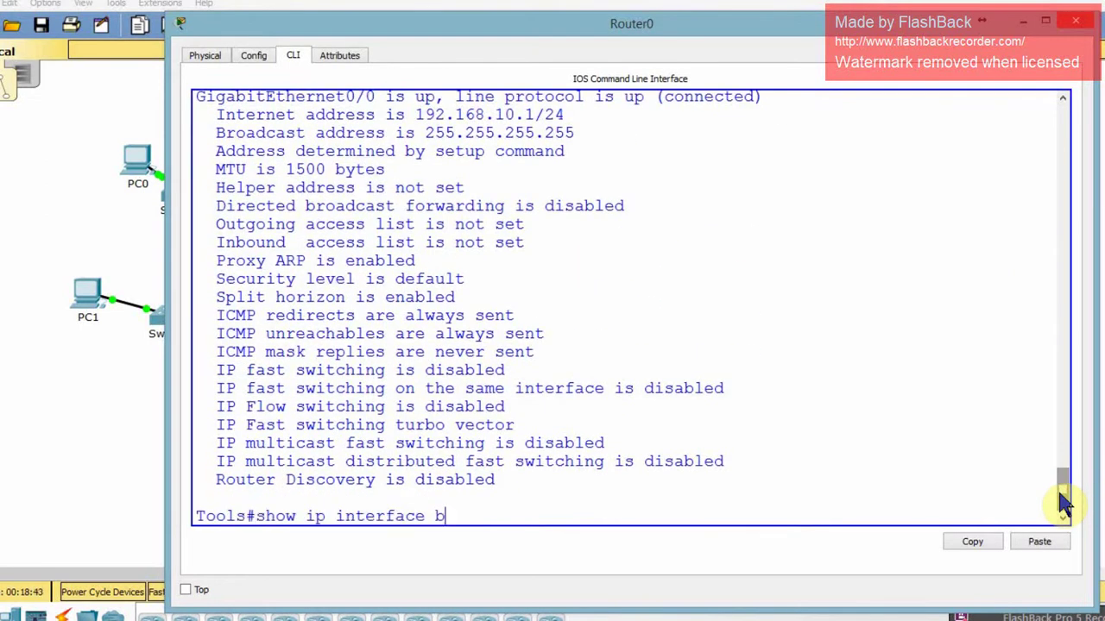
pyautogui.press('Tab')
pyautogui.press('Return')
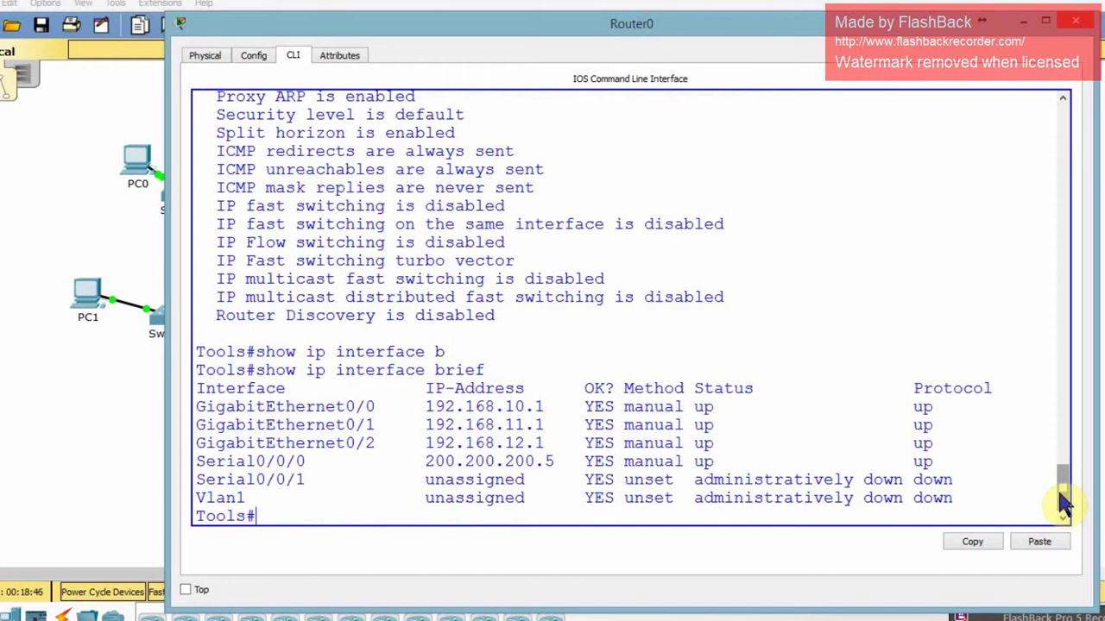
pyautogui.moveTo(1064, 505); pyautogui.dragTo(1063, 505)
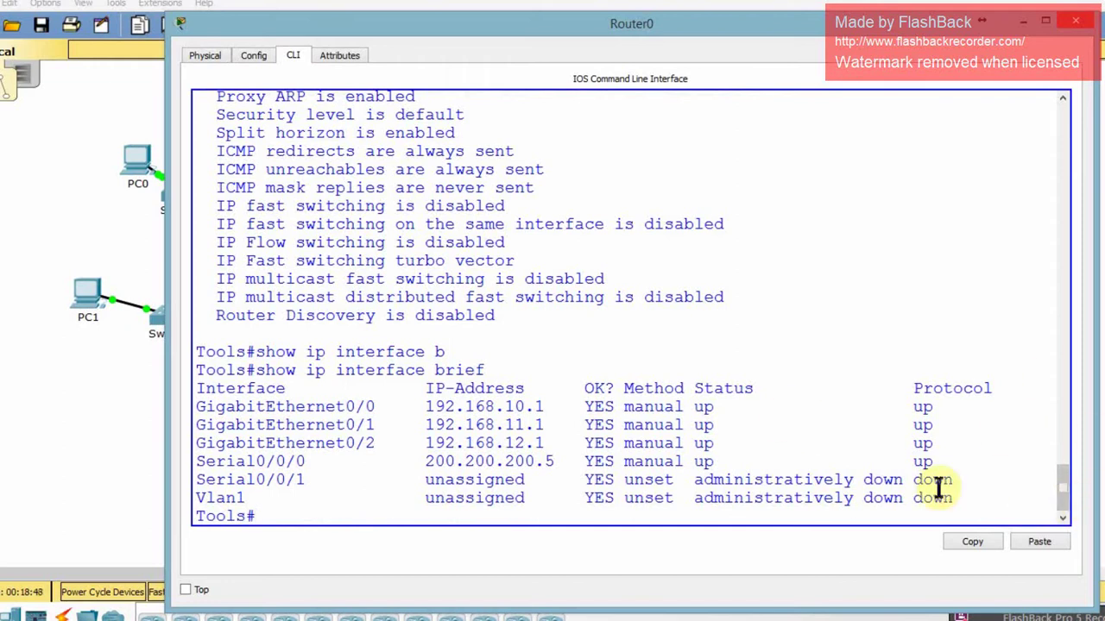
pyautogui.press('Return')
pyautogui.press('Return')
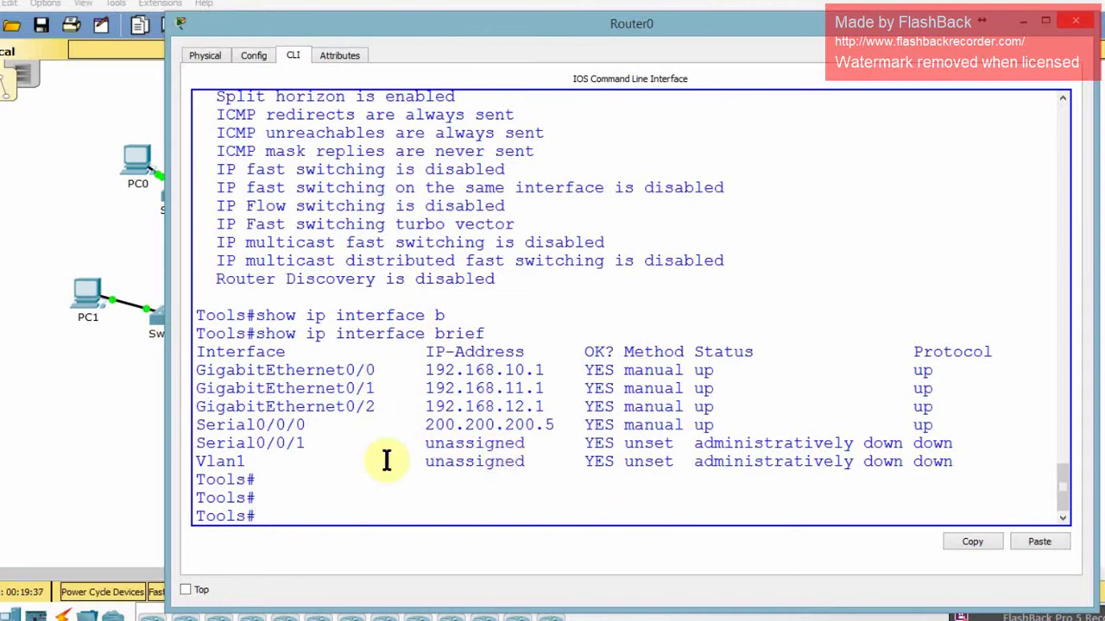
# Run 'show ip route' to list the static route to 10.10.10.0/24 and connected networks
pyautogui.write('show i')
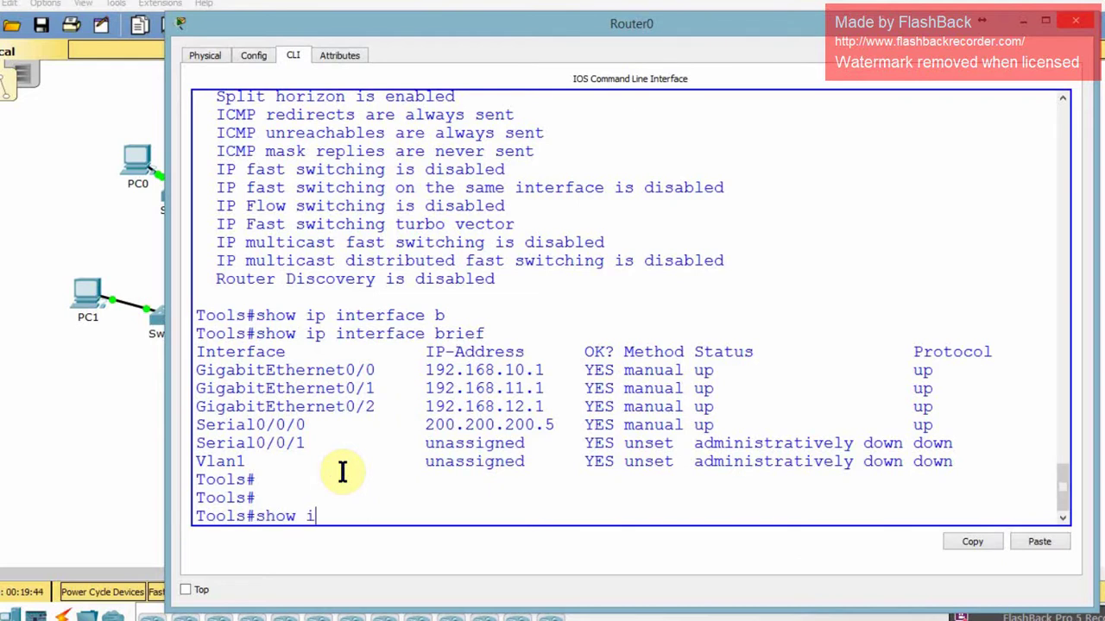
pyautogui.write('p rout')
pyautogui.press('Tab')
pyautogui.press('Return')
pyautogui.press('Return')
pyautogui.press('Return')
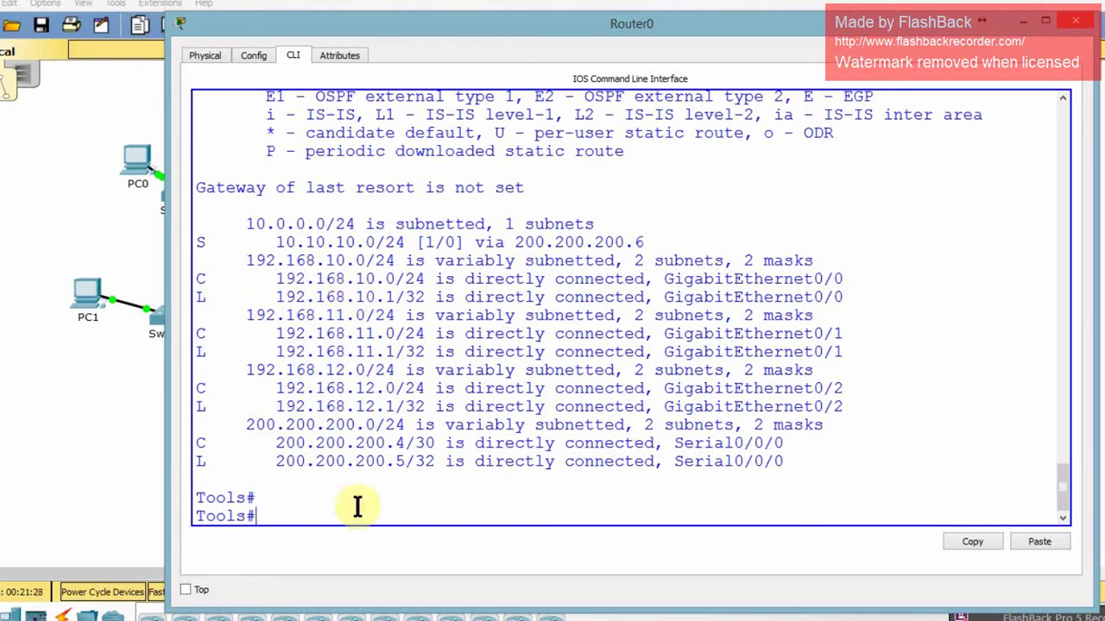
# Enter bare 'show', page through the 'show ?' help, then query 'show ip ?'
pyautogui.write('show')
pyautogui.press('Return')
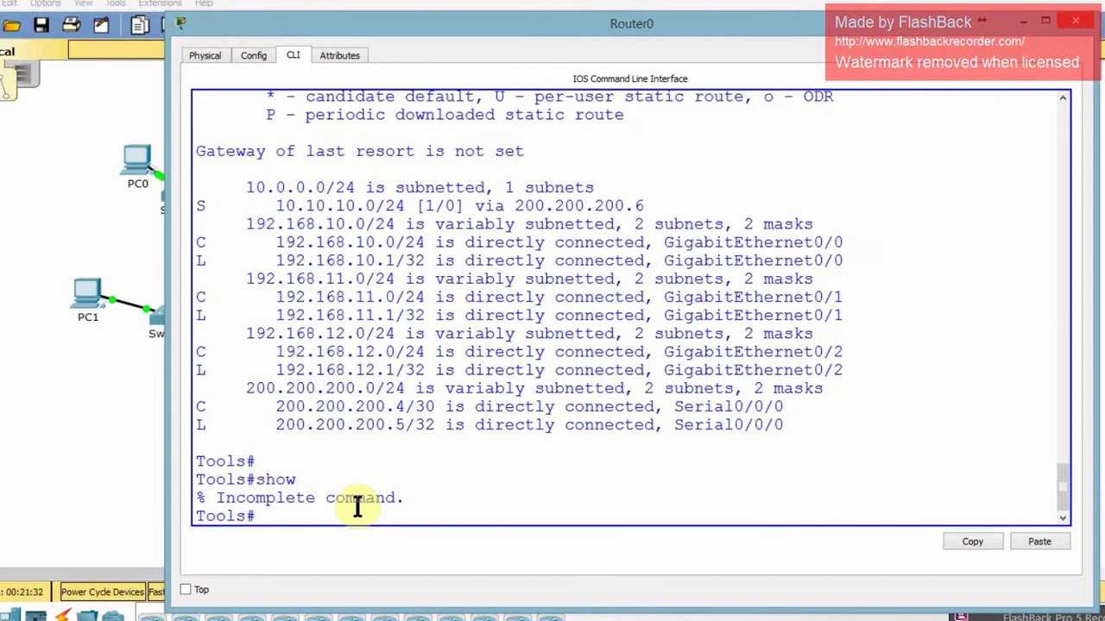
pyautogui.press('Up')
pyautogui.write('?')
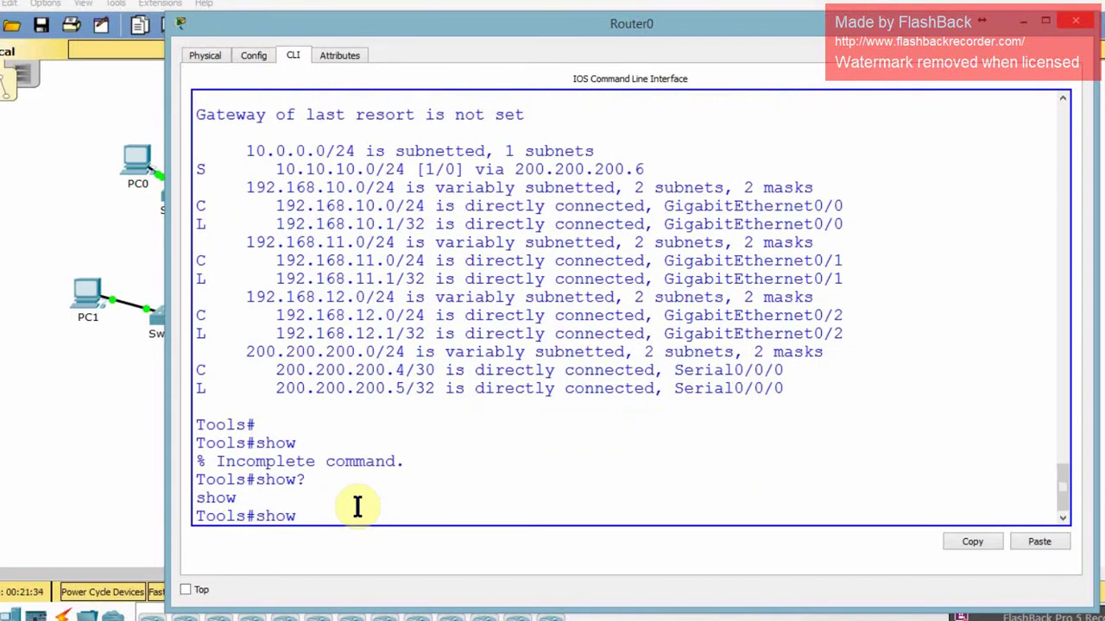
pyautogui.write(' ?')
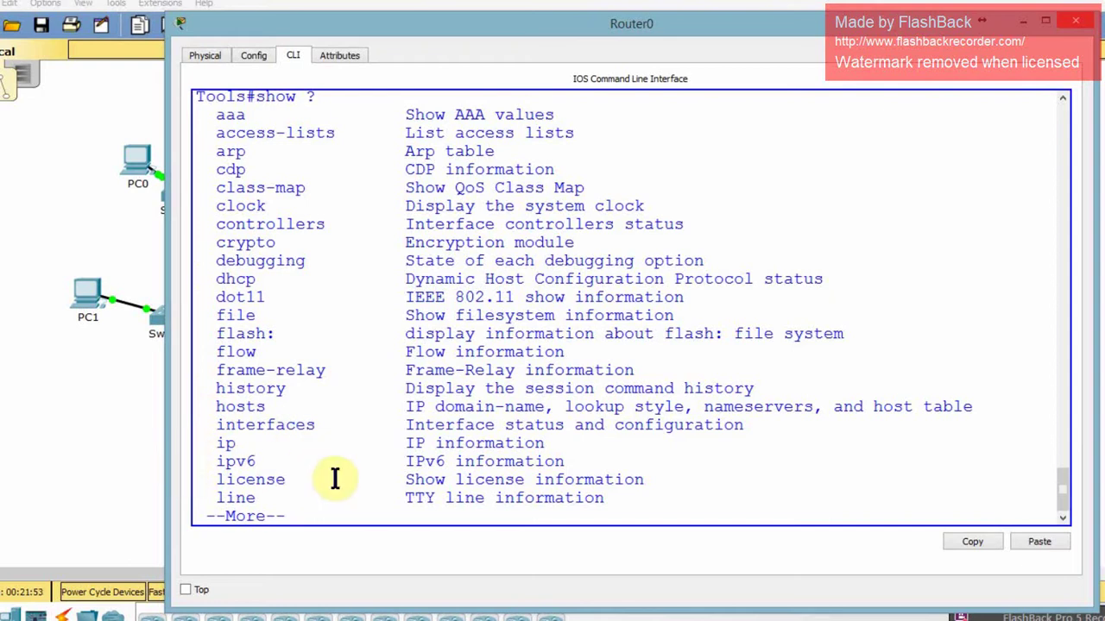
pyautogui.press('Return')
pyautogui.press('Return')
pyautogui.press('Return')
pyautogui.press('Return')
pyautogui.press('Return')
pyautogui.press('Return')
pyautogui.press('Return')
pyautogui.press('Return')
pyautogui.press('Return')
pyautogui.press('Return')
pyautogui.press('Return')
pyautogui.press('Return')
pyautogui.press('Return')
pyautogui.press('Return')
pyautogui.press('Return')
pyautogui.press('Return')
pyautogui.press('Return')
pyautogui.press('Return')
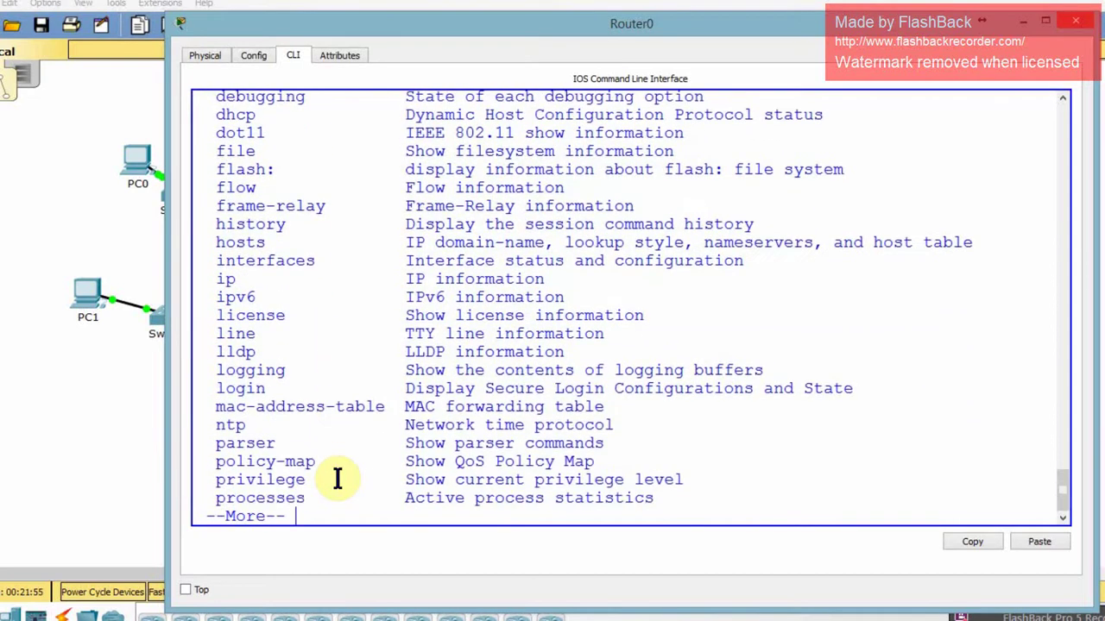
pyautogui.press('Return')
pyautogui.press('Return')
pyautogui.press('Return')
pyautogui.press('Return')
pyautogui.press('Return')
pyautogui.press('Return')
pyautogui.press('Return')
pyautogui.press('Return')
pyautogui.press('Return')
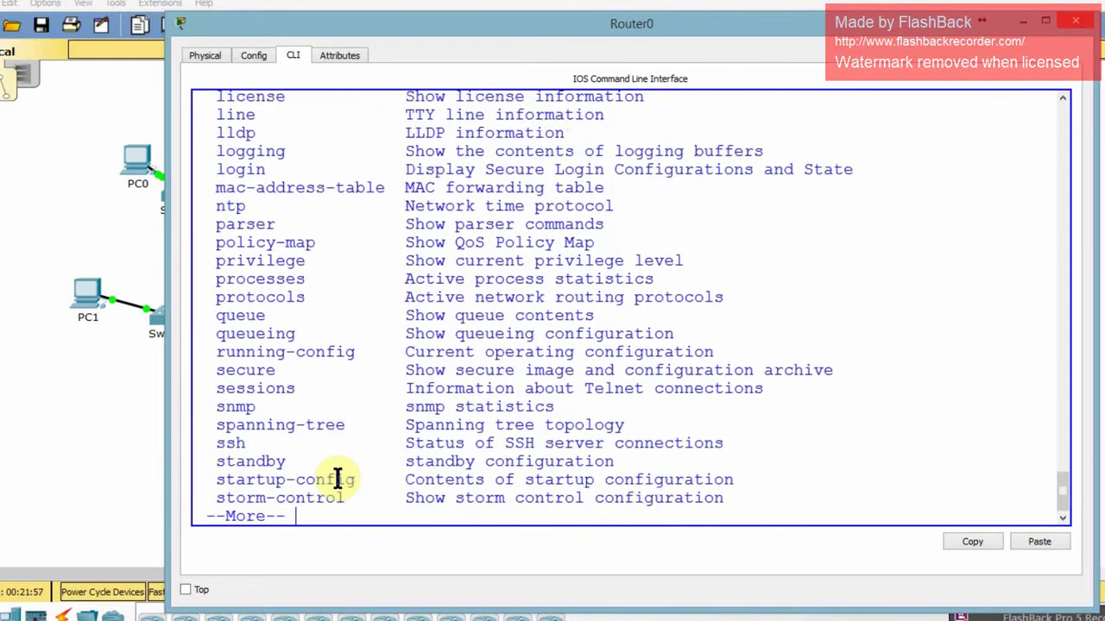
pyautogui.press('Return')
pyautogui.press('Return')
pyautogui.press('Return')
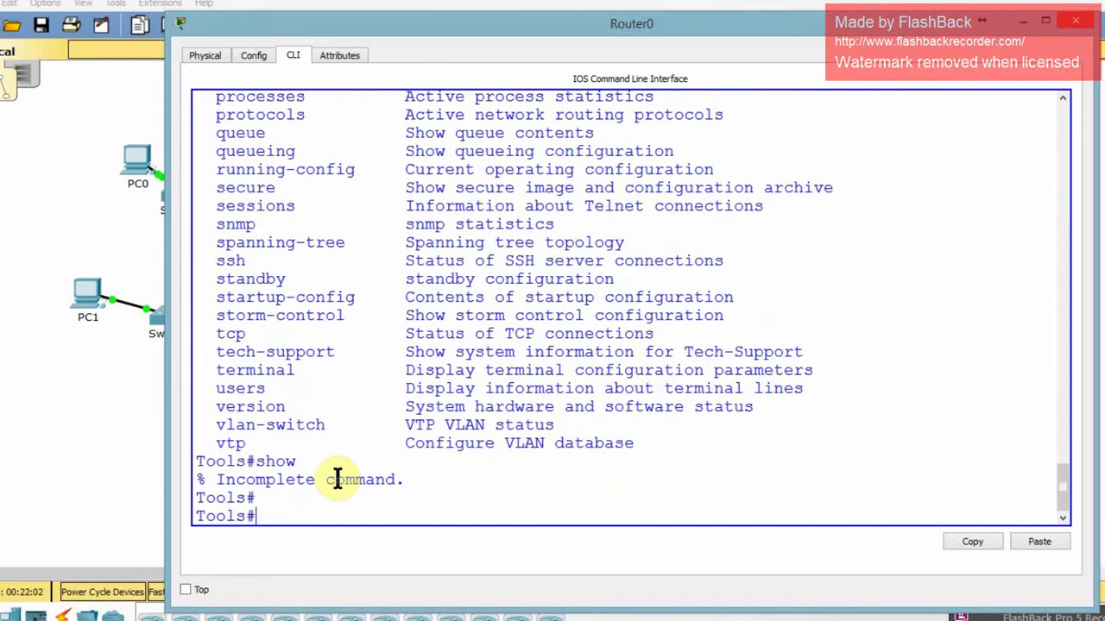
pyautogui.write('show ip ?')
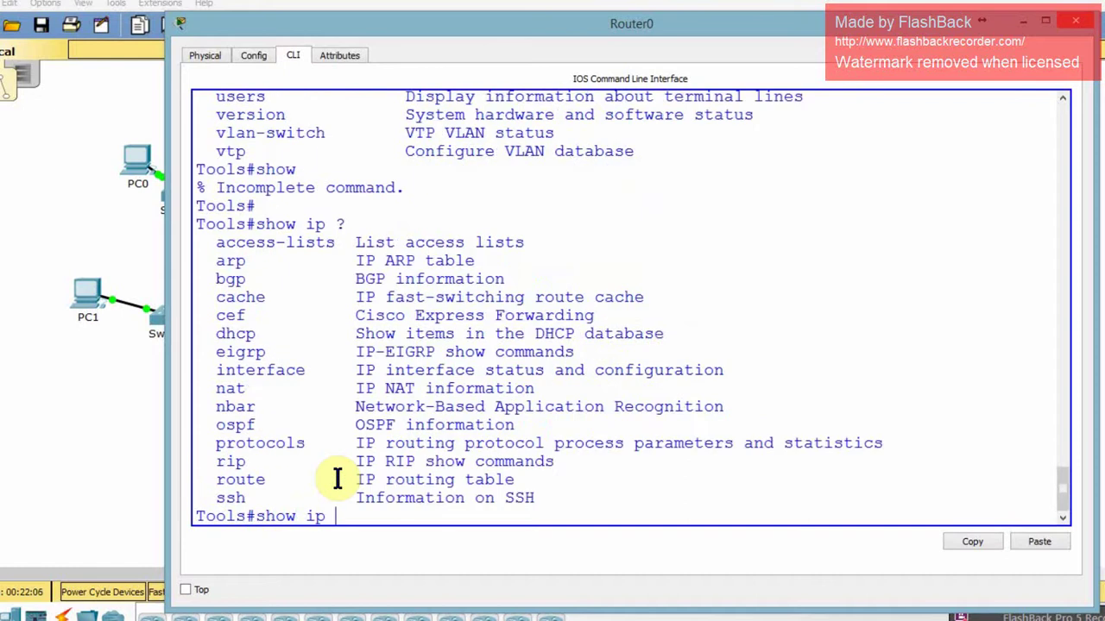
pyautogui.press('Return')
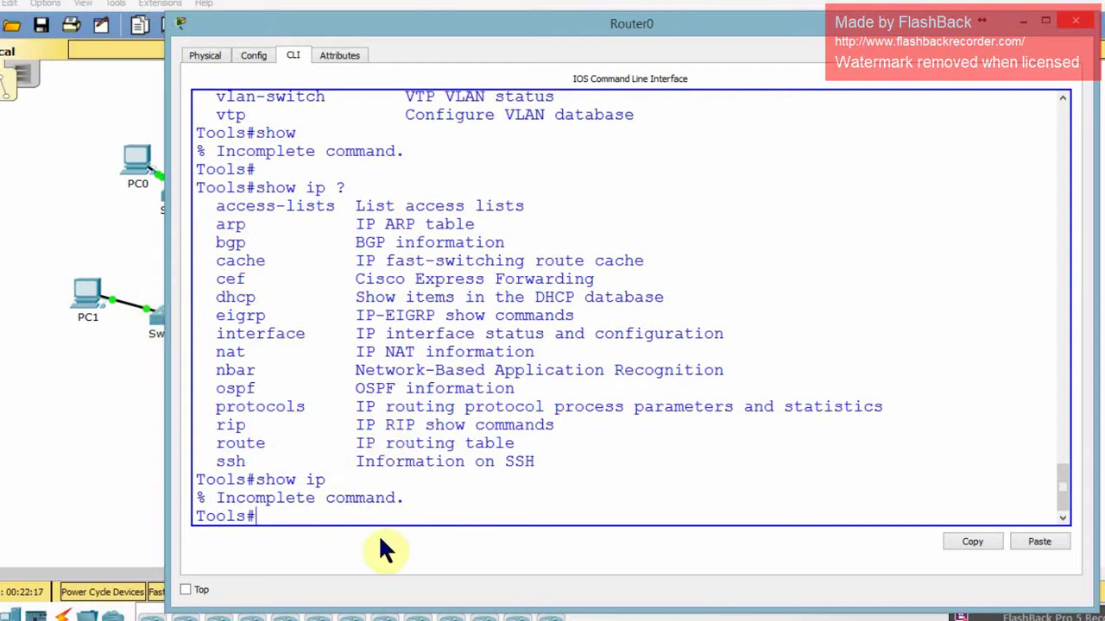
# Page through the running configuration with 'show running-config', quit it, and add empty prompts
pyautogui.write('show run')
pyautogui.press('Tab')
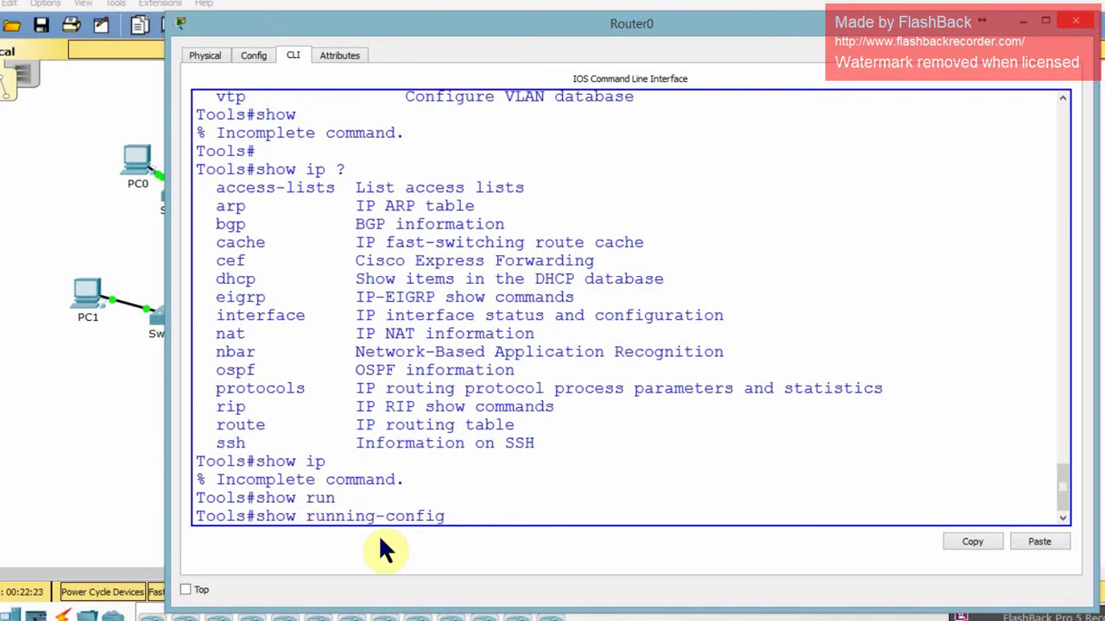
pyautogui.press('Return')
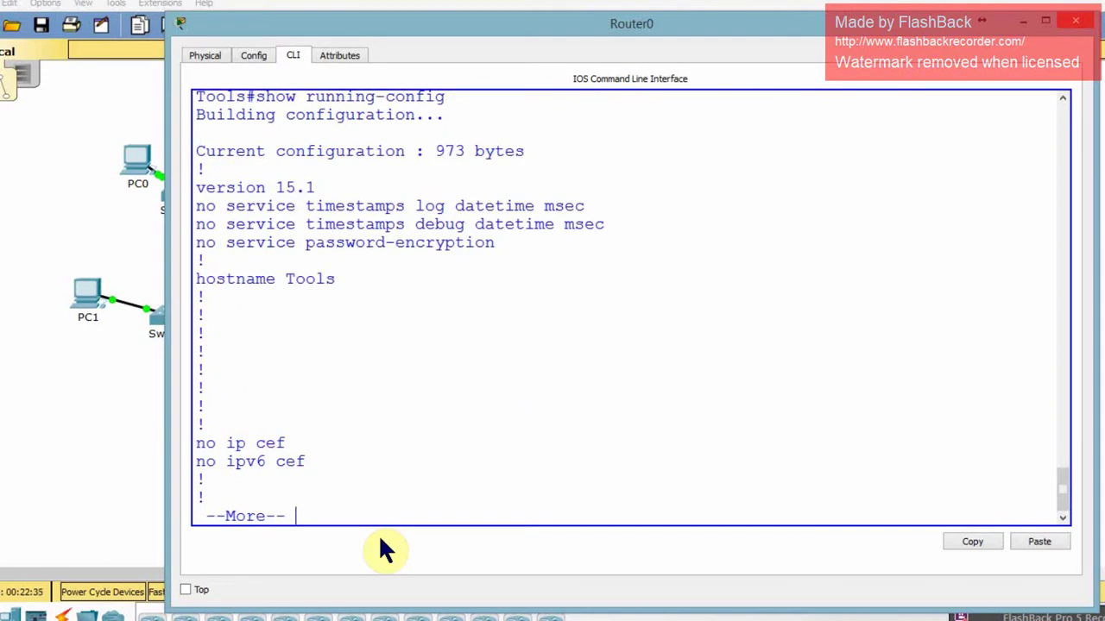
pyautogui.press('Return')
pyautogui.press('Return')
pyautogui.press('Return')
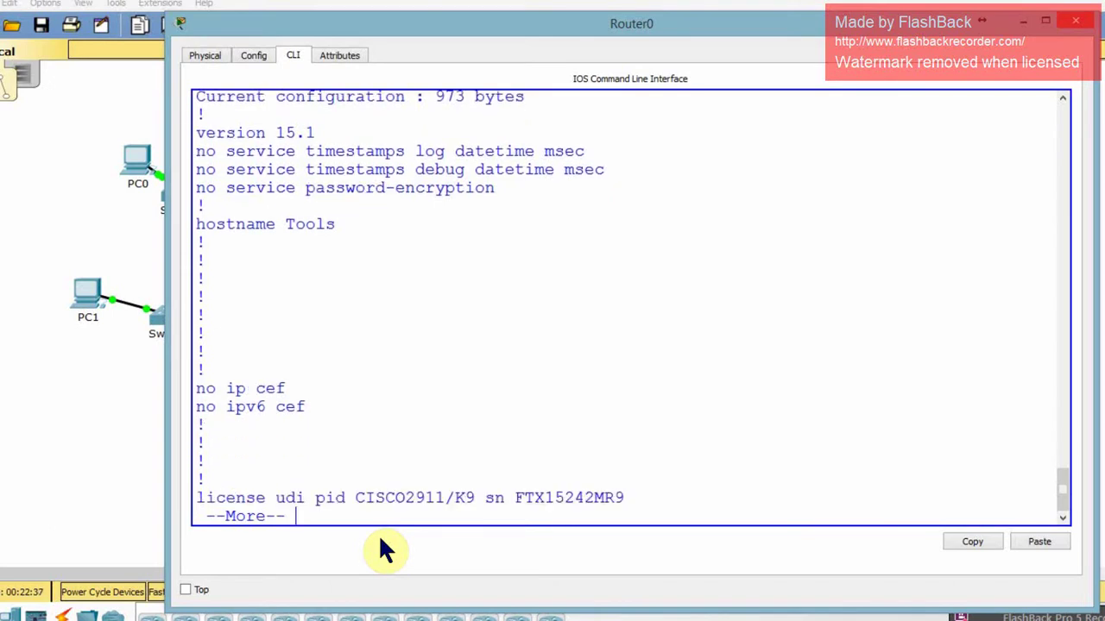
pyautogui.press('Return')
pyautogui.press('Return')
pyautogui.press('Return')
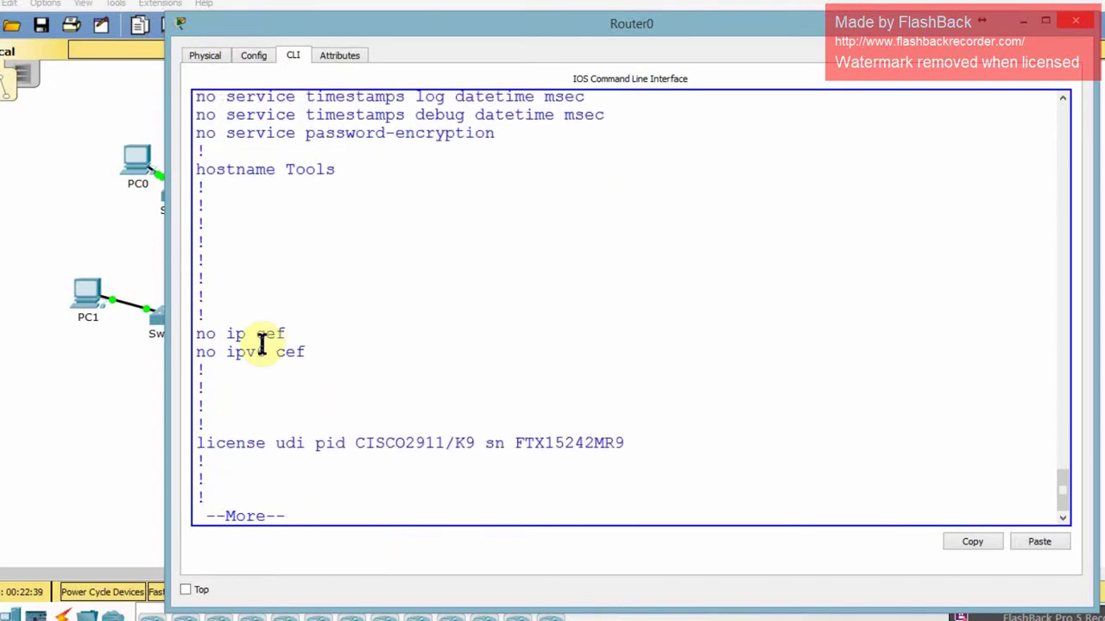
pyautogui.press('Return')
pyautogui.press('Return')
pyautogui.press('Return')
pyautogui.press('Return')
pyautogui.press('Return')
pyautogui.press('Return')
pyautogui.press('Return')
pyautogui.press('Return')
pyautogui.press('Return')
pyautogui.press('Return')
pyautogui.press('Return')
pyautogui.press('Return')
pyautogui.press('Return')
pyautogui.press('Return')
pyautogui.press('Return')
pyautogui.press('Return')
pyautogui.press('Return')
pyautogui.press('Return')
pyautogui.press('Return')
pyautogui.press('Return')
pyautogui.press('Return')
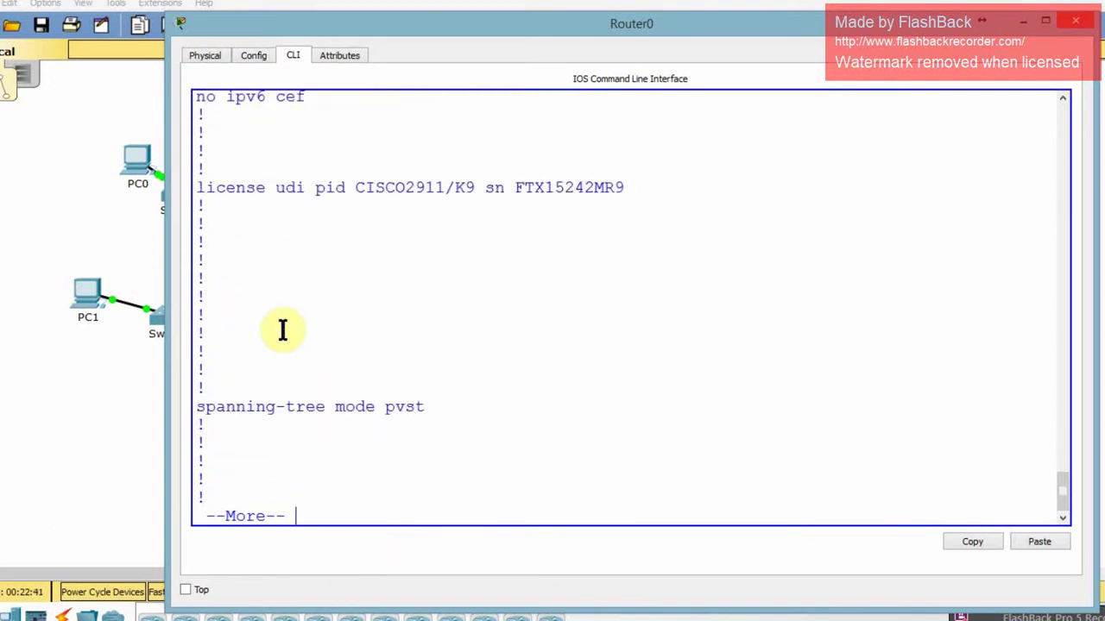
pyautogui.press('Return')
pyautogui.press('Return')
pyautogui.press('Return')
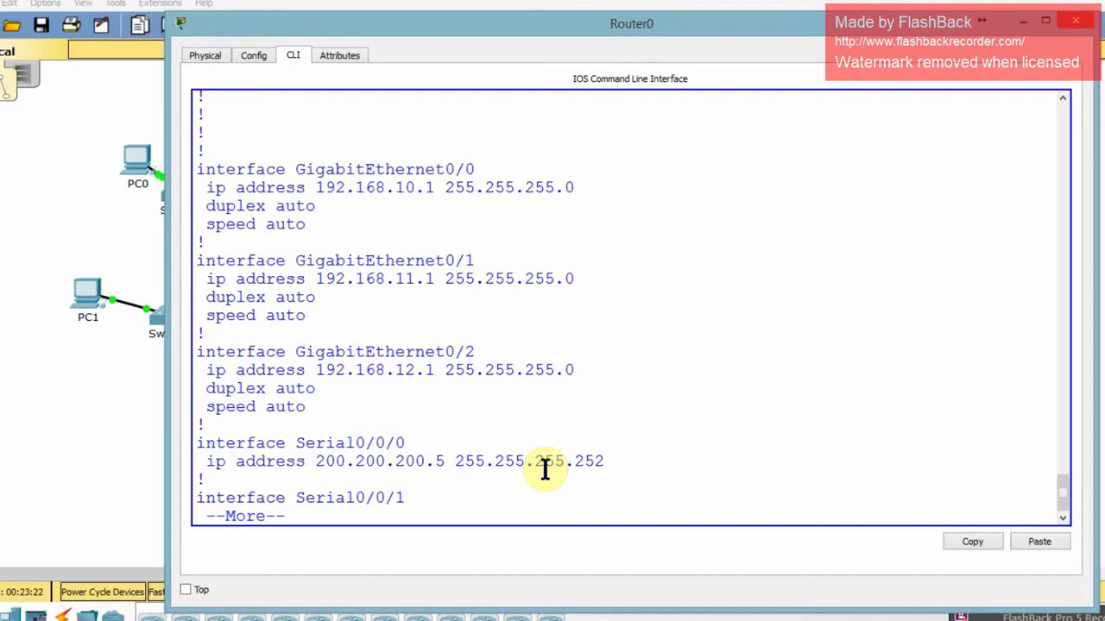
pyautogui.press('q')
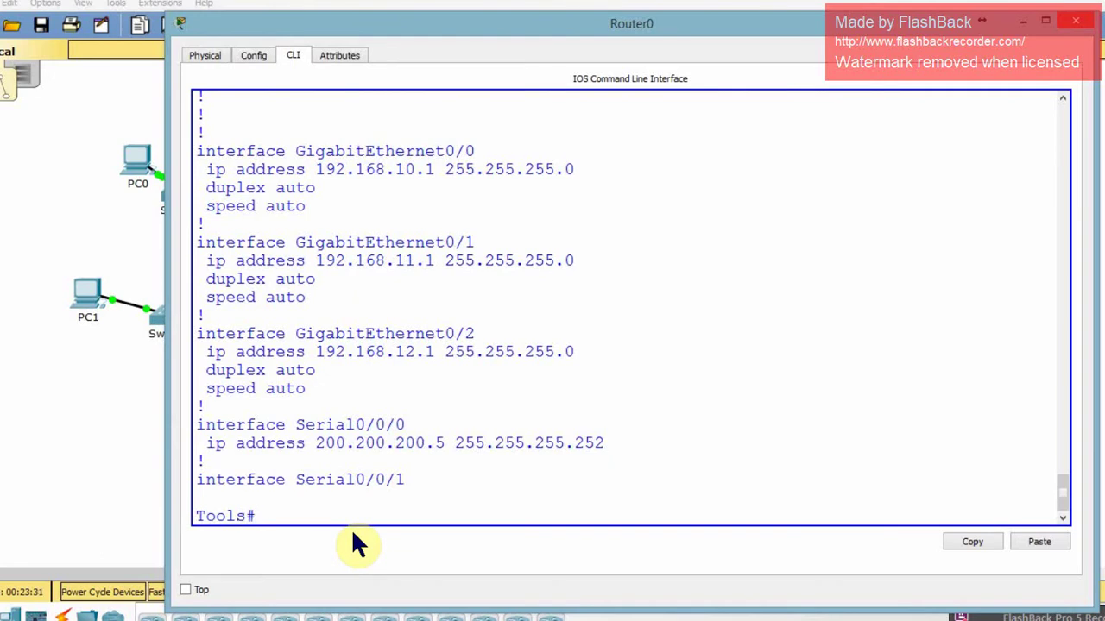
pyautogui.press('Return')
pyautogui.press('Return')
pyautogui.press('Return')
pyautogui.press('Return')
pyautogui.press('Return')
pyautogui.press('Return')
pyautogui.press('Return')
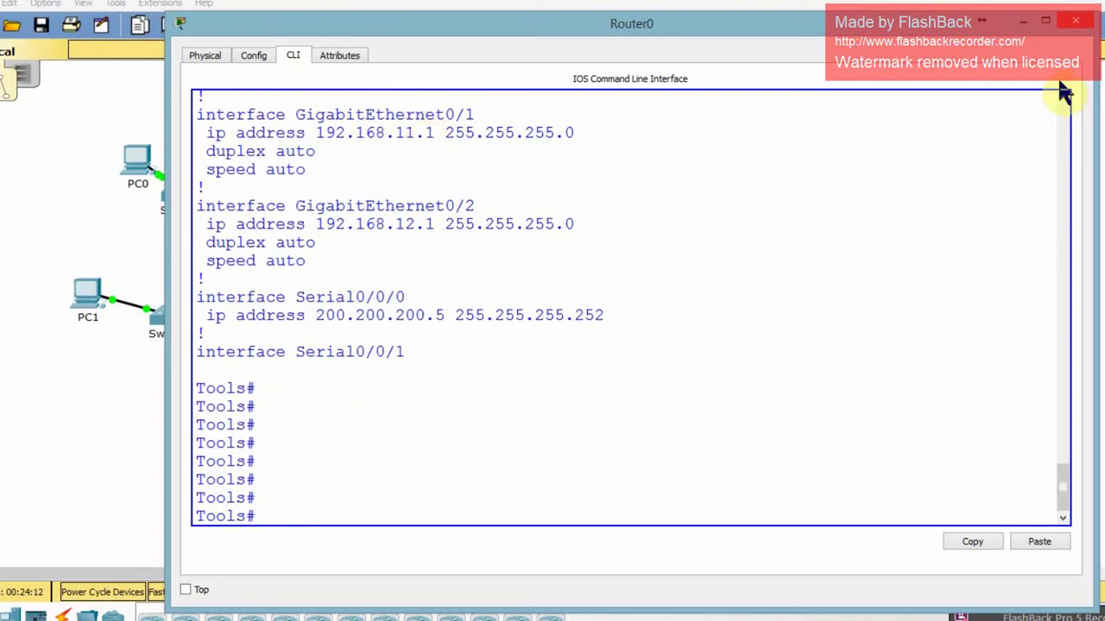
# Open Server0's Command Prompt and ping 192.168.10.2
pyautogui.click(1021, 25)
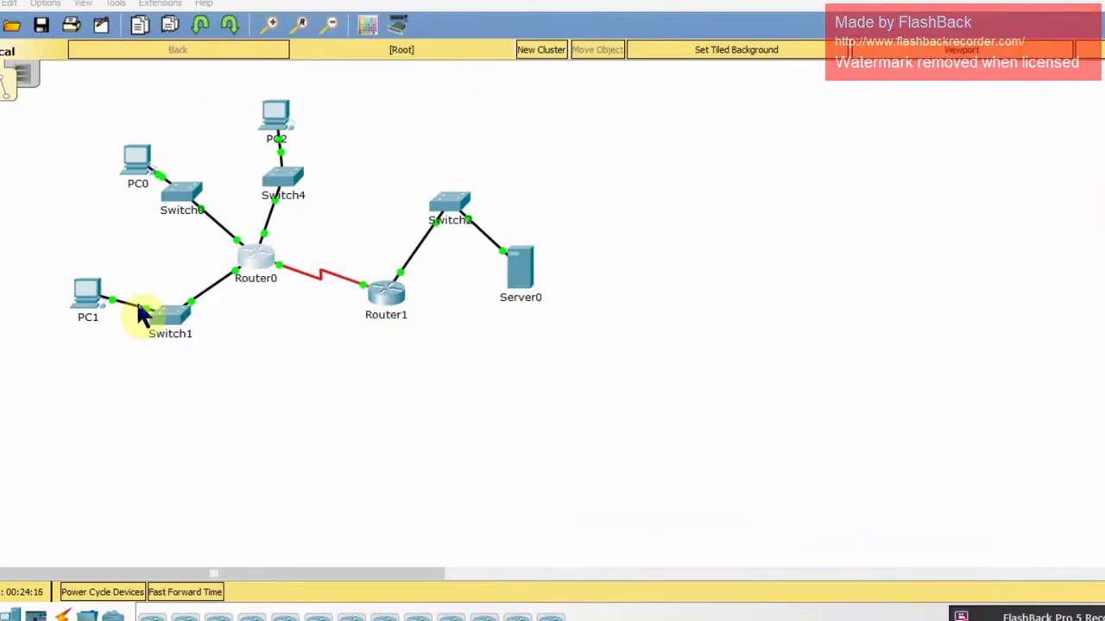
pyautogui.click(522, 272)
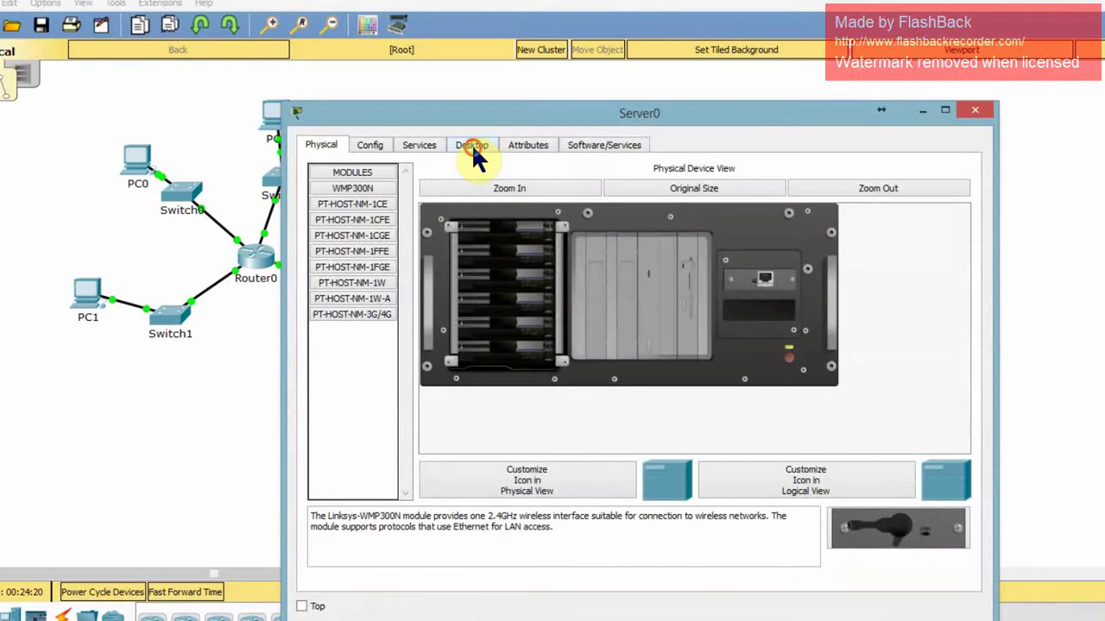
pyautogui.click(474, 147)
pyautogui.click(494, 240)
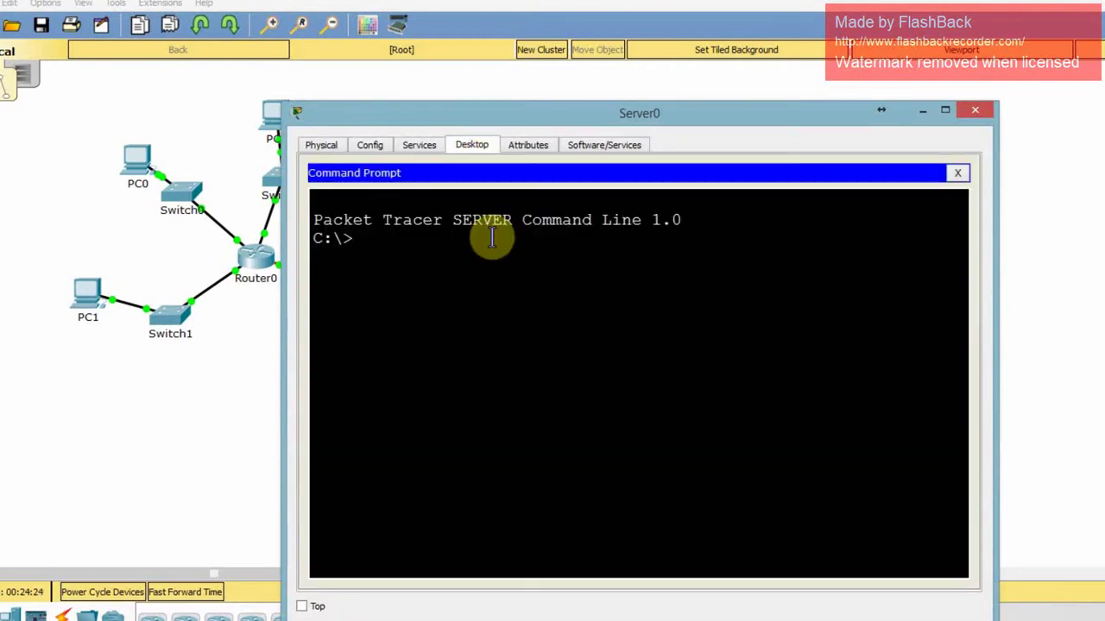
pyautogui.write('ping 192.')
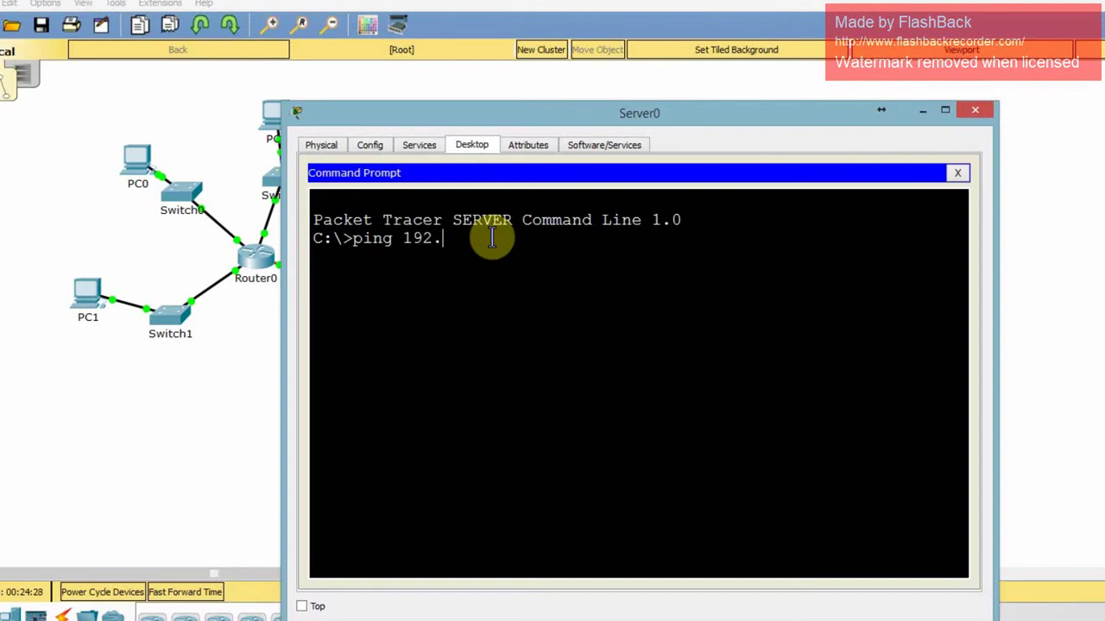
pyautogui.write('168.10.2')
pyautogui.press('Return')
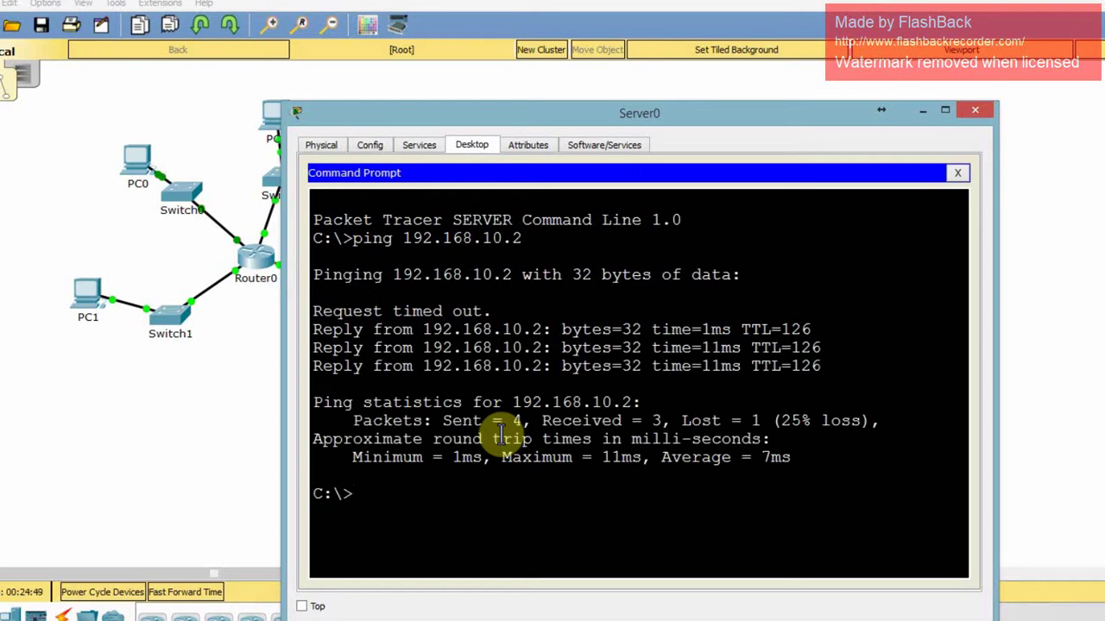
# Ping 192.168.11.4, which times out, then 192.168.11.1, which replies
pyautogui.press('Up')
pyautogui.press('BackSpace')
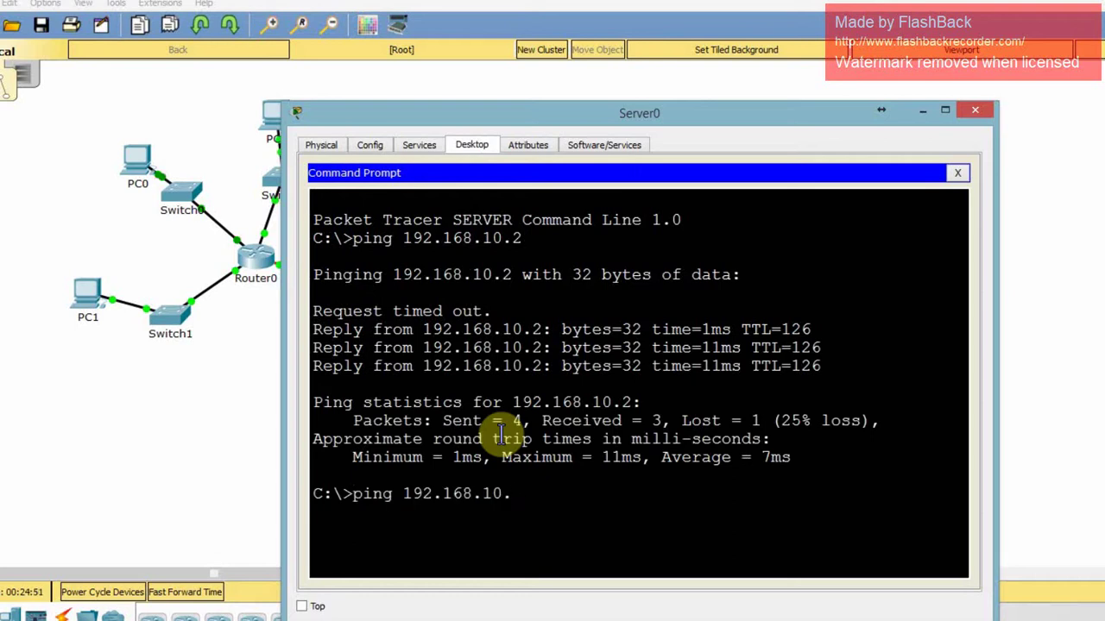
pyautogui.press('BackSpace')
pyautogui.press('BackSpace')
pyautogui.write('1.4')
pyautogui.press('Return')
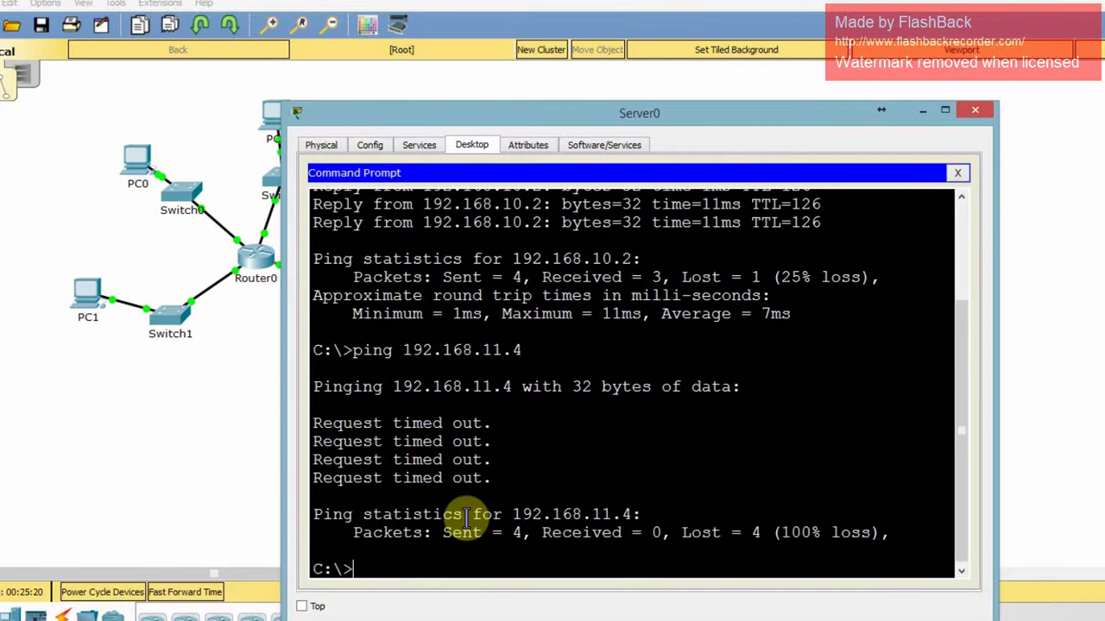
pyautogui.press('Up')
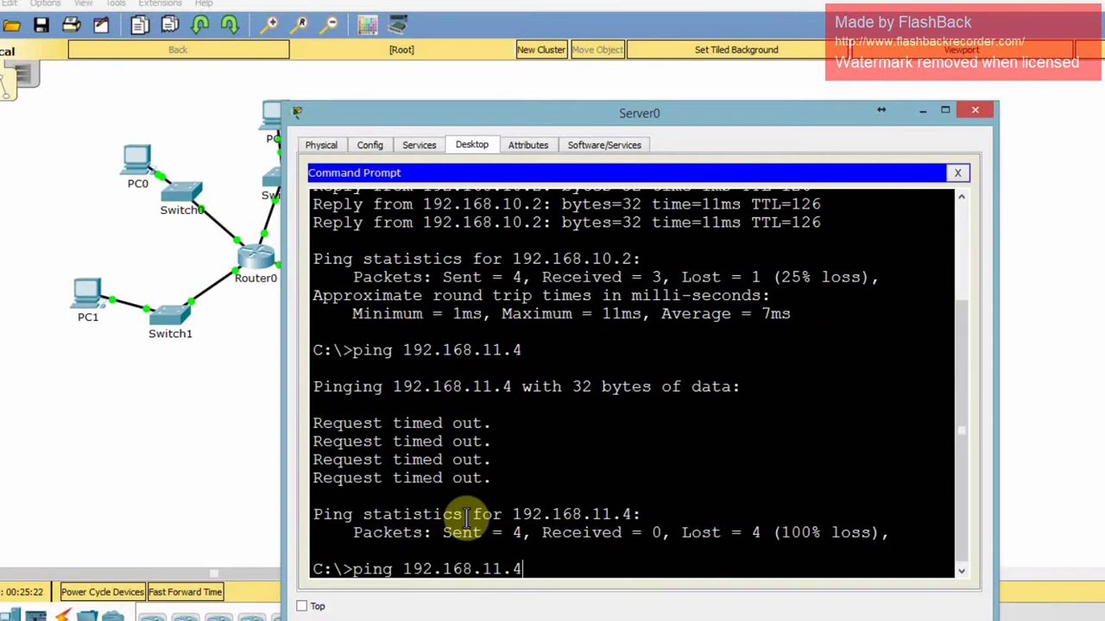
pyautogui.press('BackSpace')
pyautogui.press('BackSpace')
pyautogui.press('BackSpace')
pyautogui.press('BackSpace')
pyautogui.write('11.1')
pyautogui.press('Return')
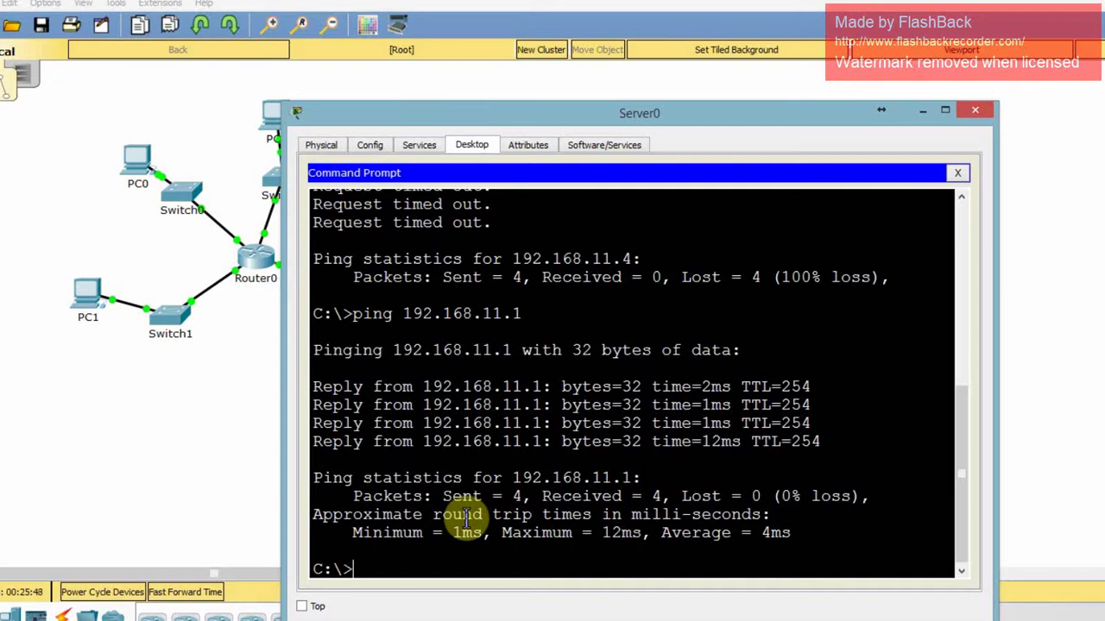
# Tracert from Server0 to 192.168.11.2, then shift the Server0 window aside and back
pyautogui.write('tracert 192.')
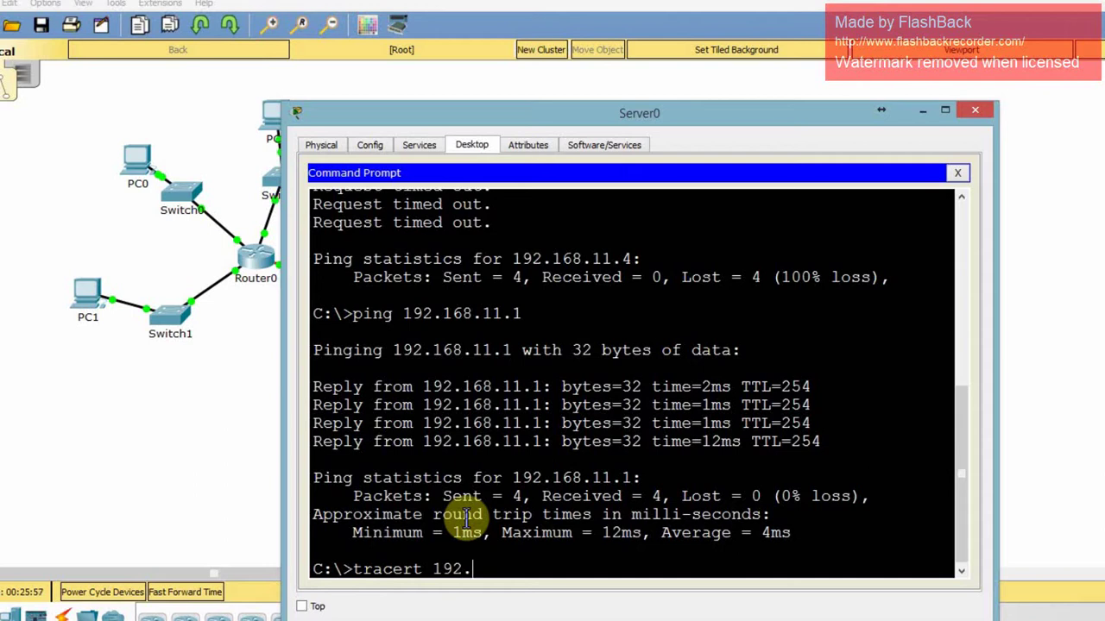
pyautogui.write('168.11.2')
pyautogui.press('Return')
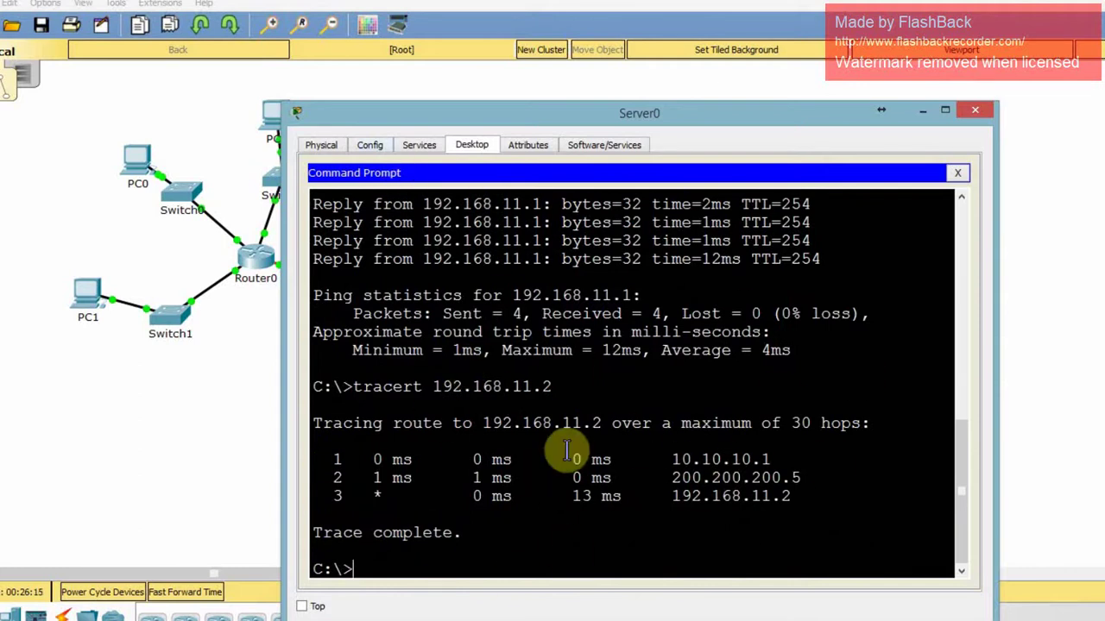
pyautogui.moveTo(511, 103); pyautogui.dragTo(755, 44)
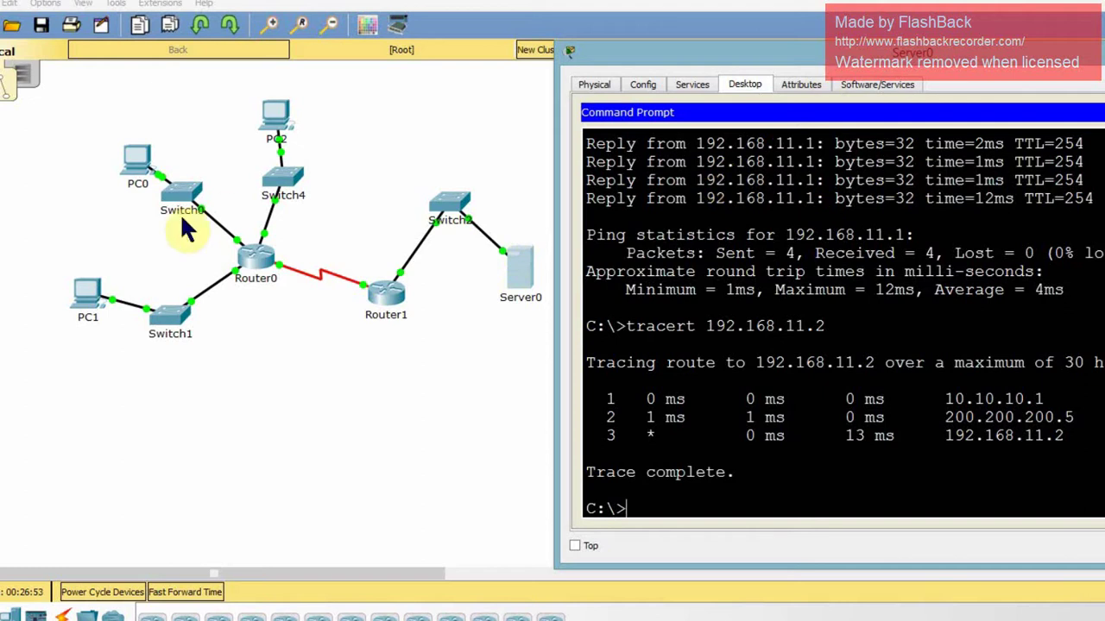
pyautogui.moveTo(592, 50); pyautogui.dragTo(368, 50)
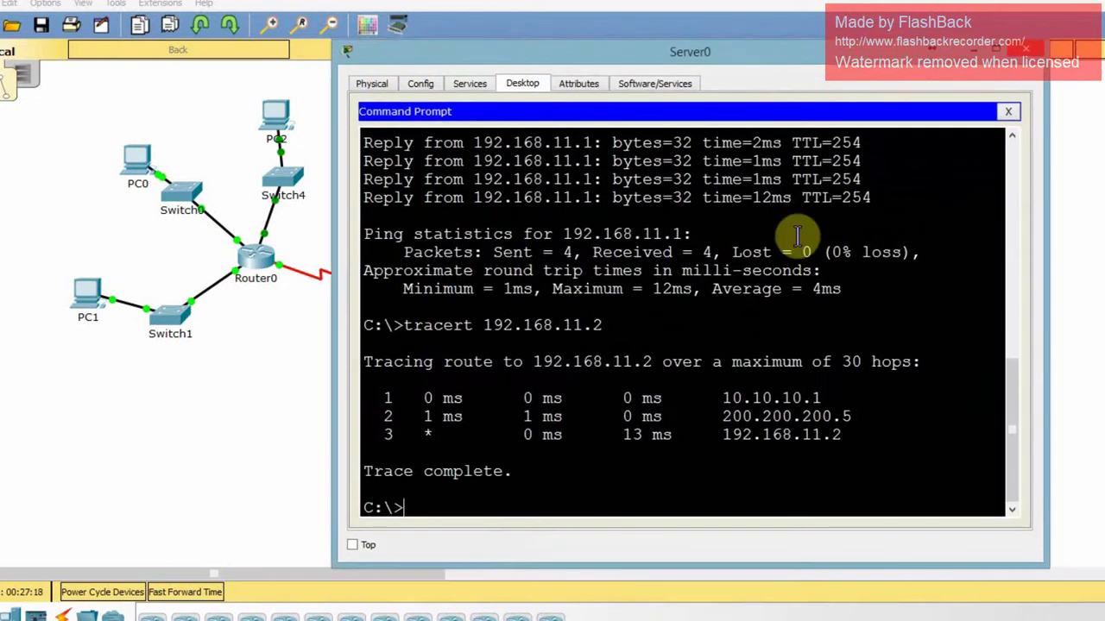
pyautogui.click(656, 567)
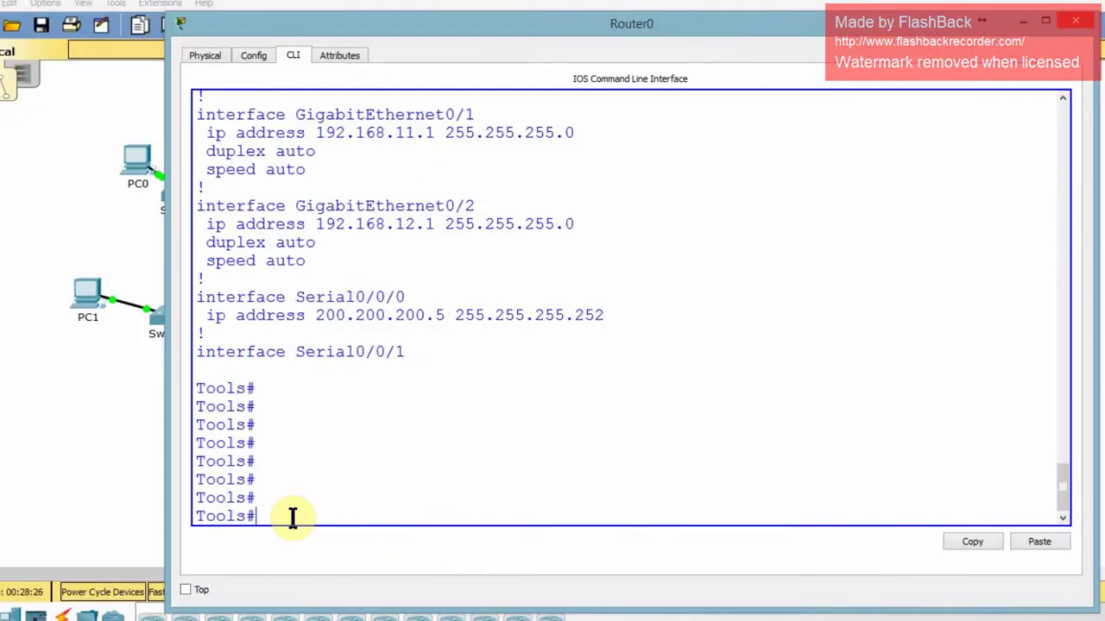